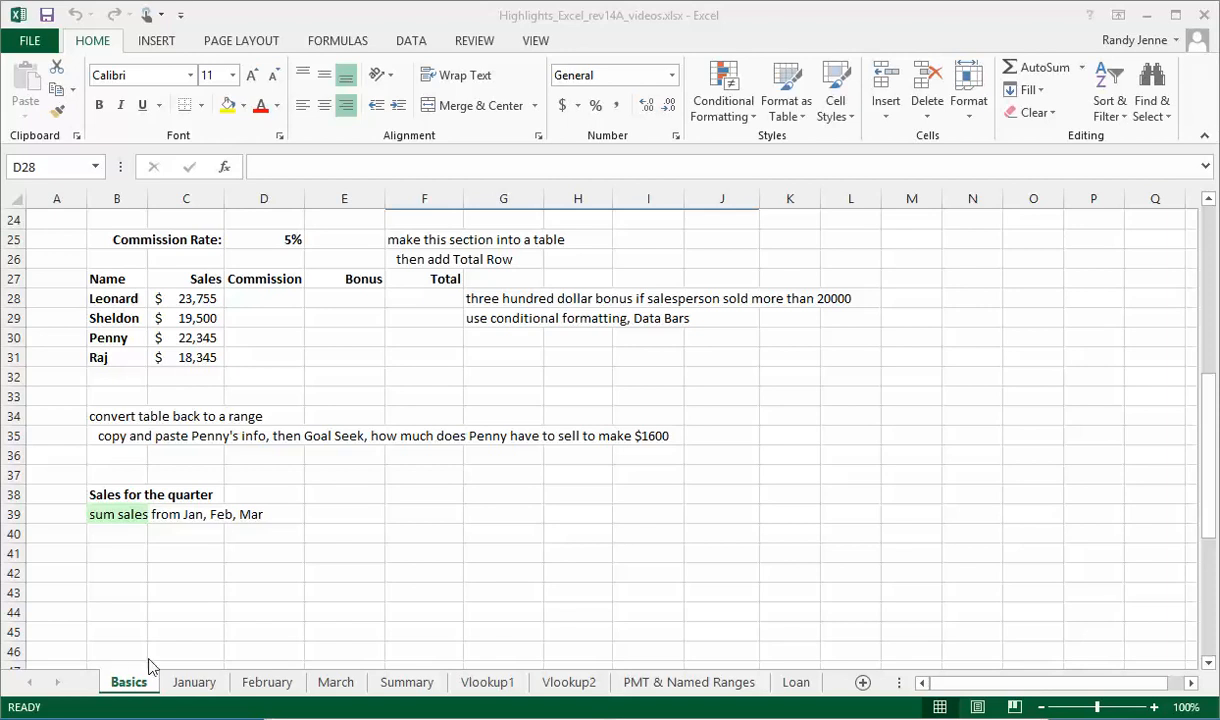
- Enter the formula =C28*$D$25 in D28 to calculate the first commission with an absolute reference to the commission rate
left_click(254, 298)
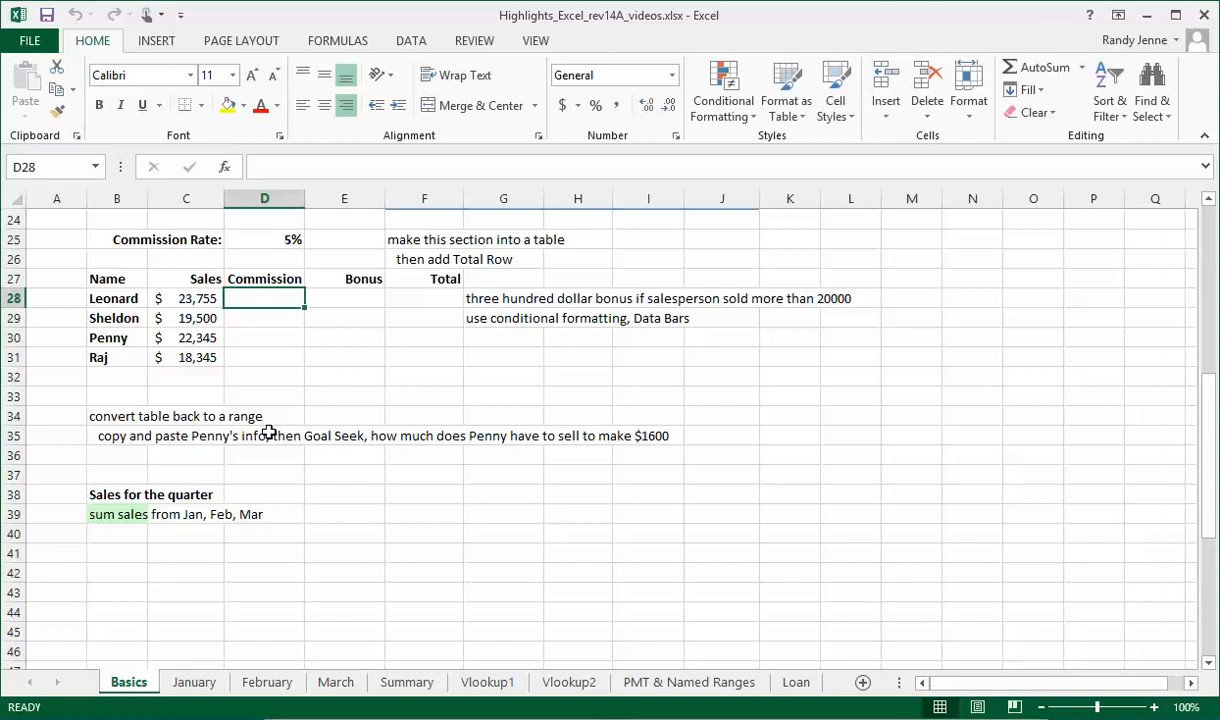
type("=")
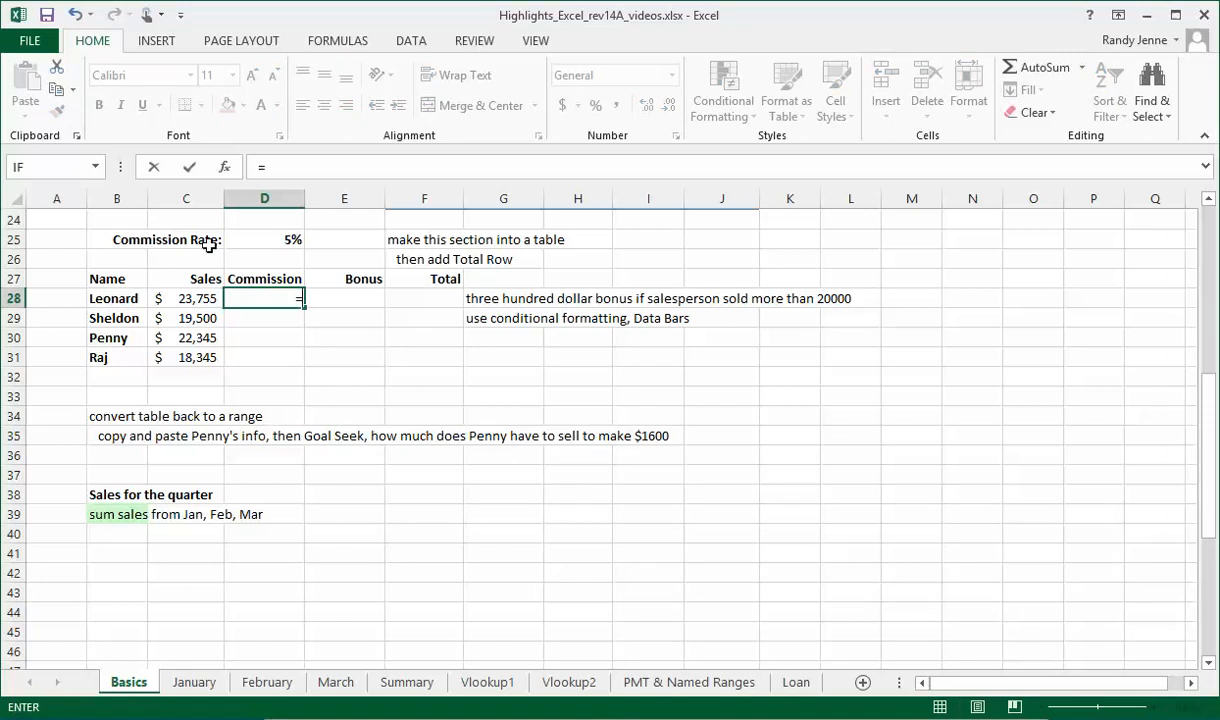
left_click(180, 298)
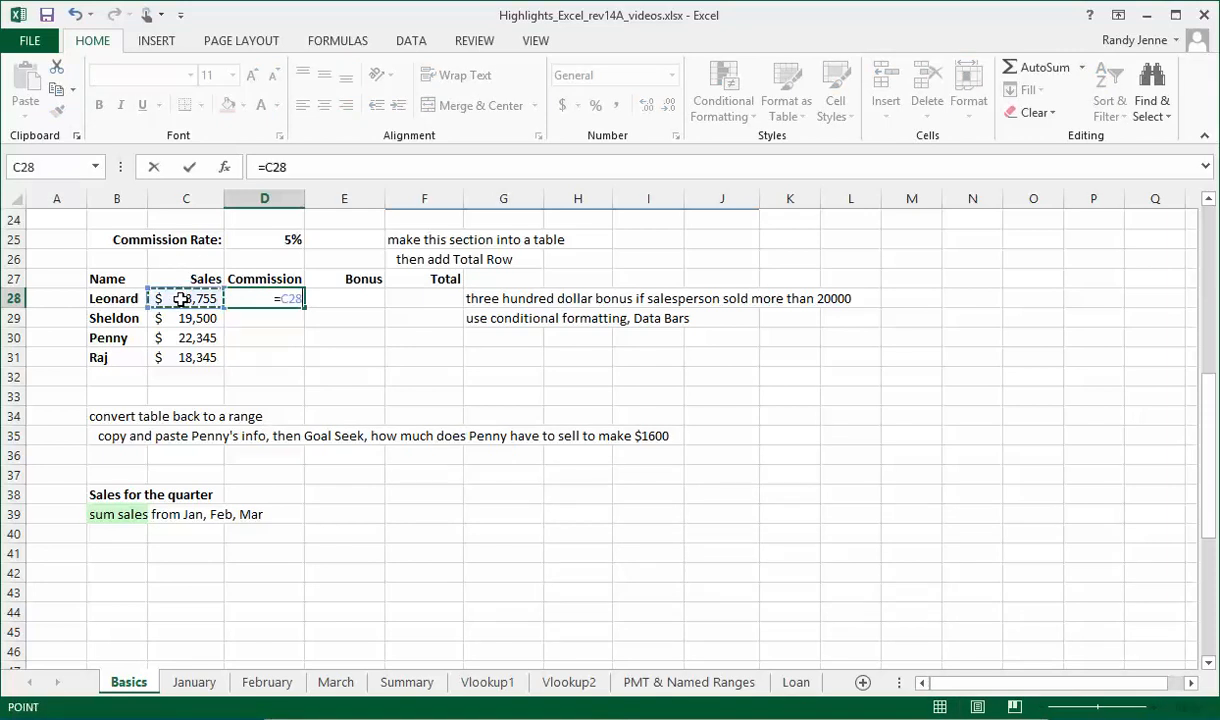
type("*")
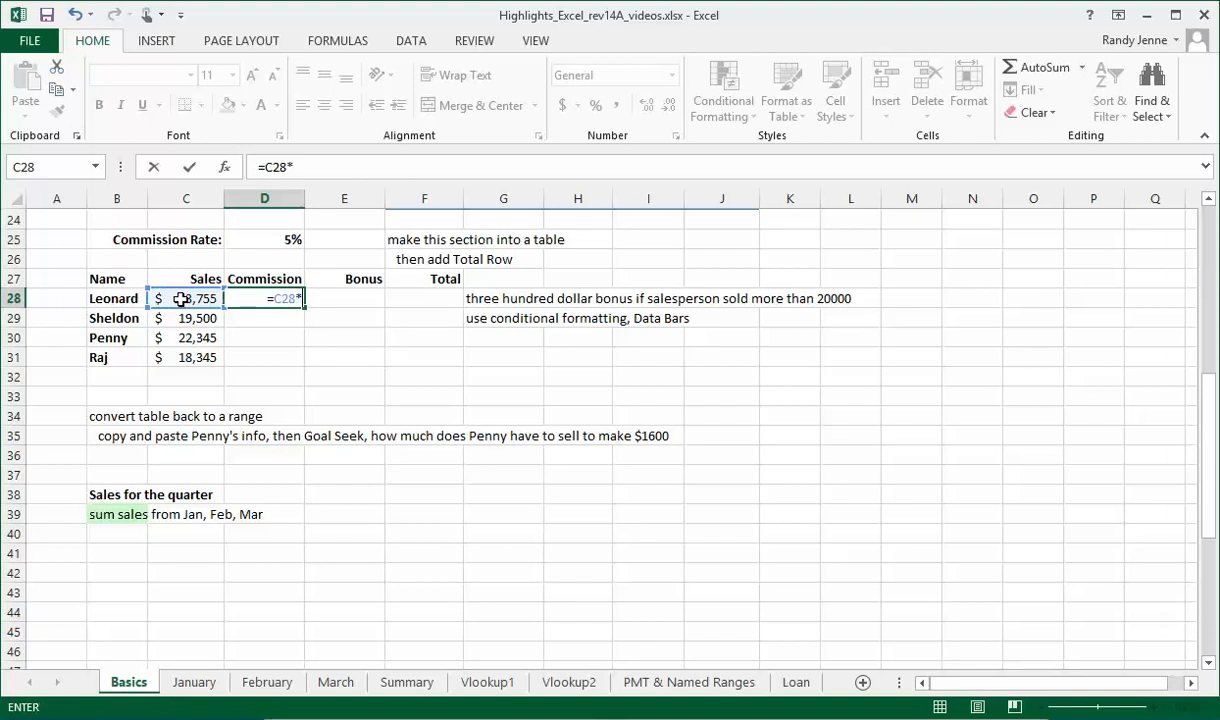
left_click(272, 240)
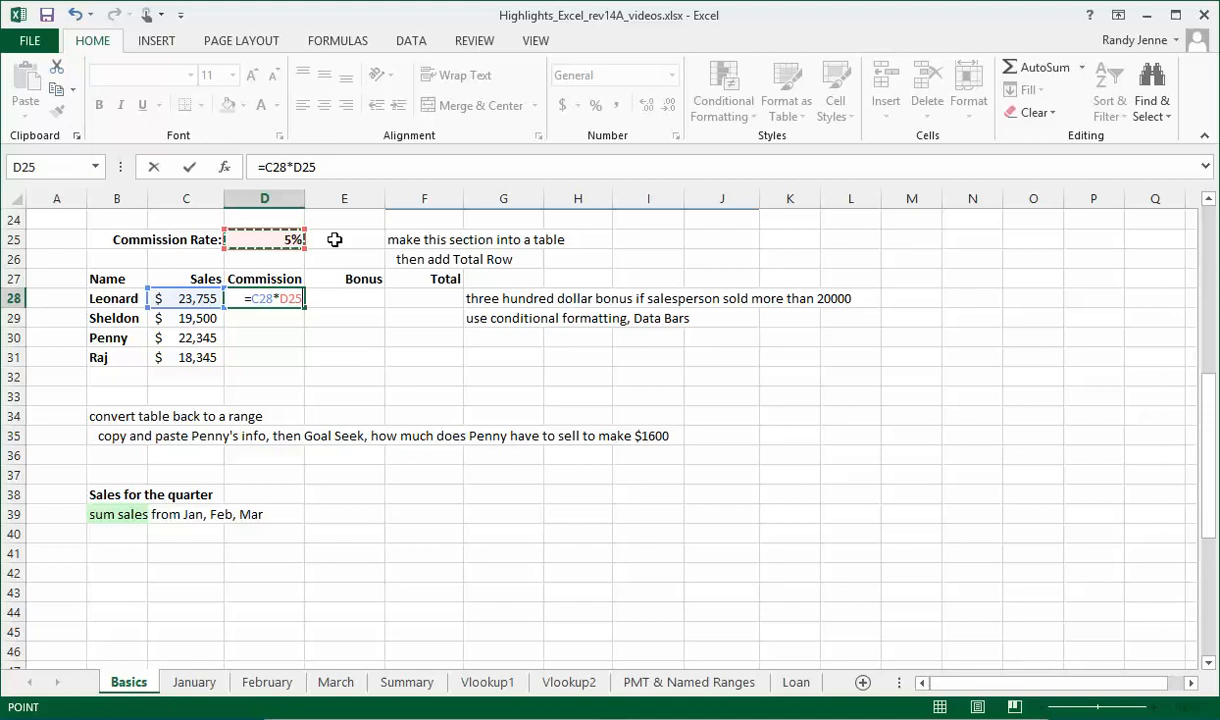
key("F4")
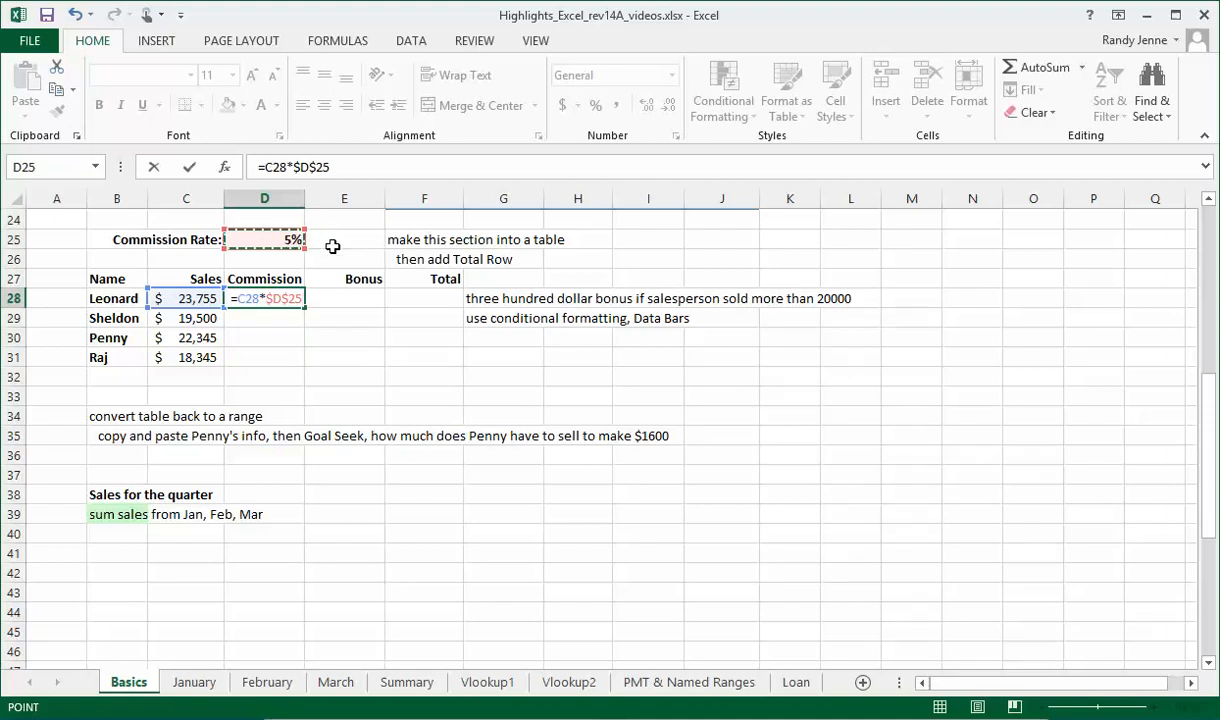
key("Return")
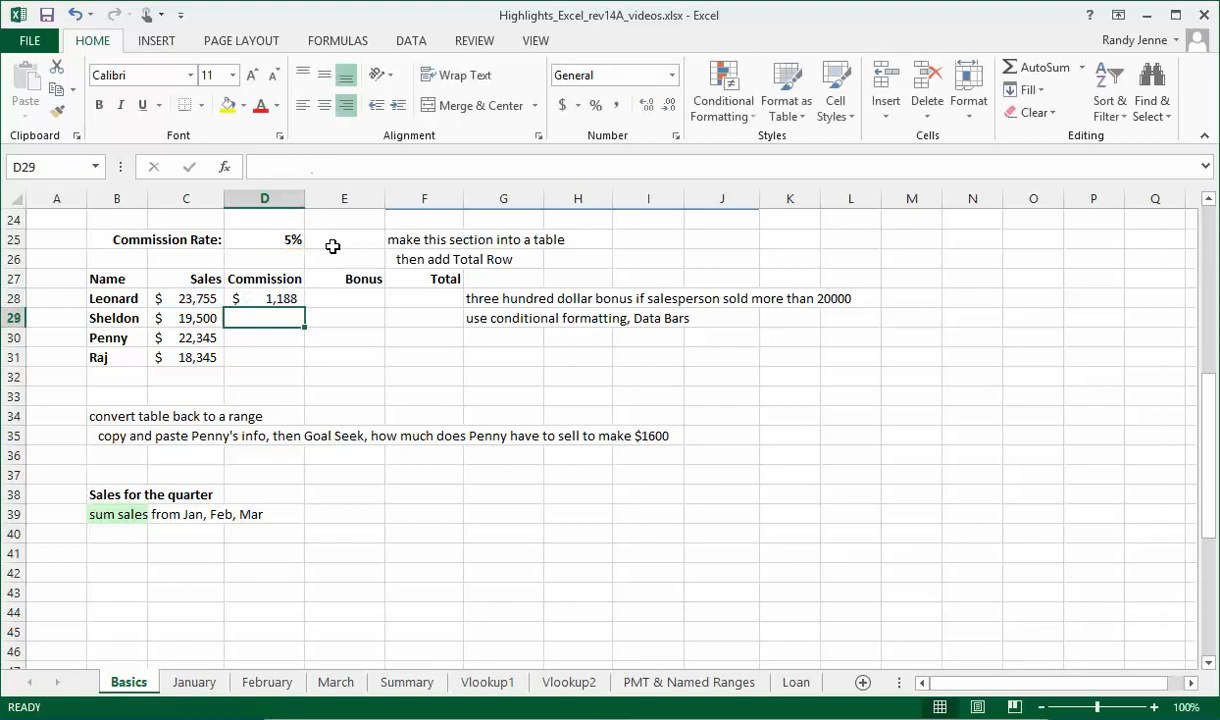
- Fill the commission formula down from D28 to D31 and apply the Accounting number format to the range
left_click(276, 299)
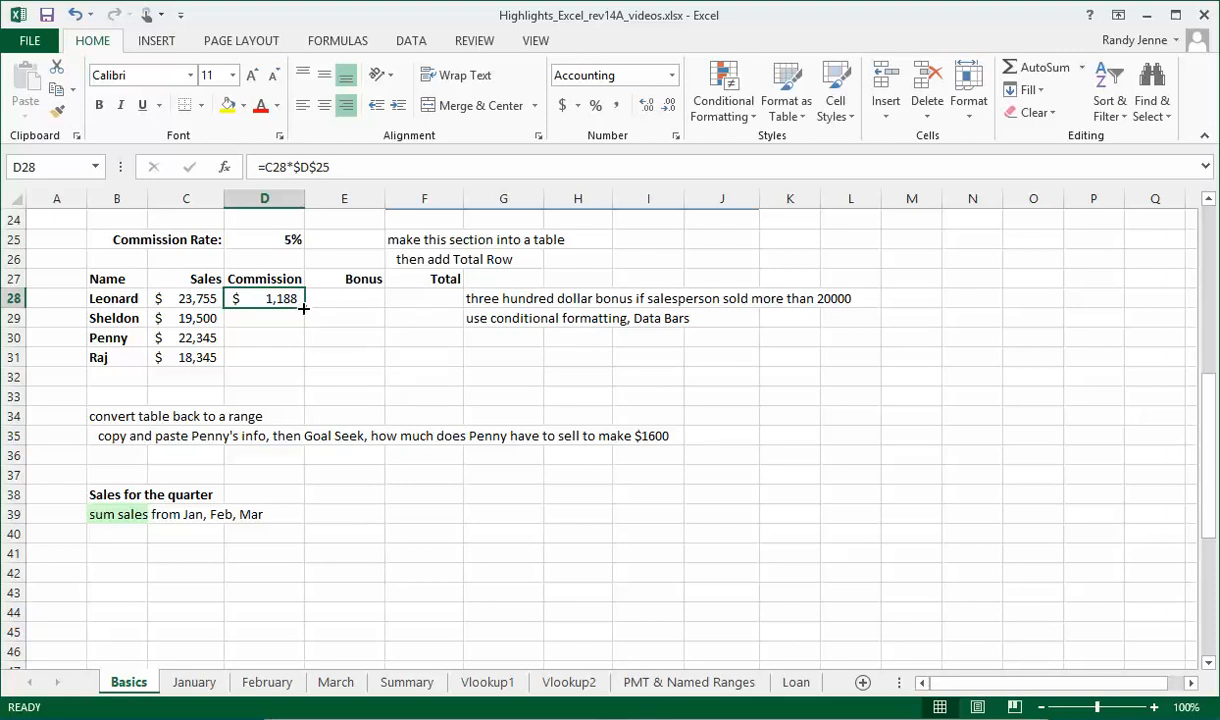
double_click(303, 309)
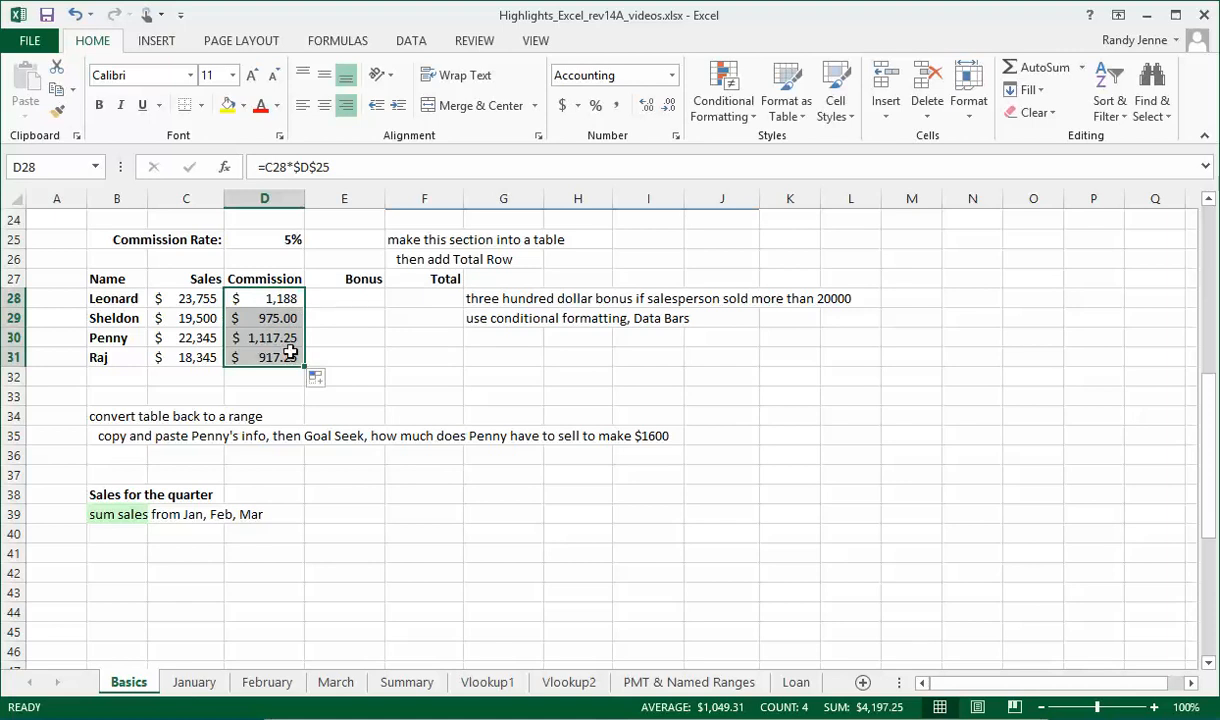
left_click(617, 106)
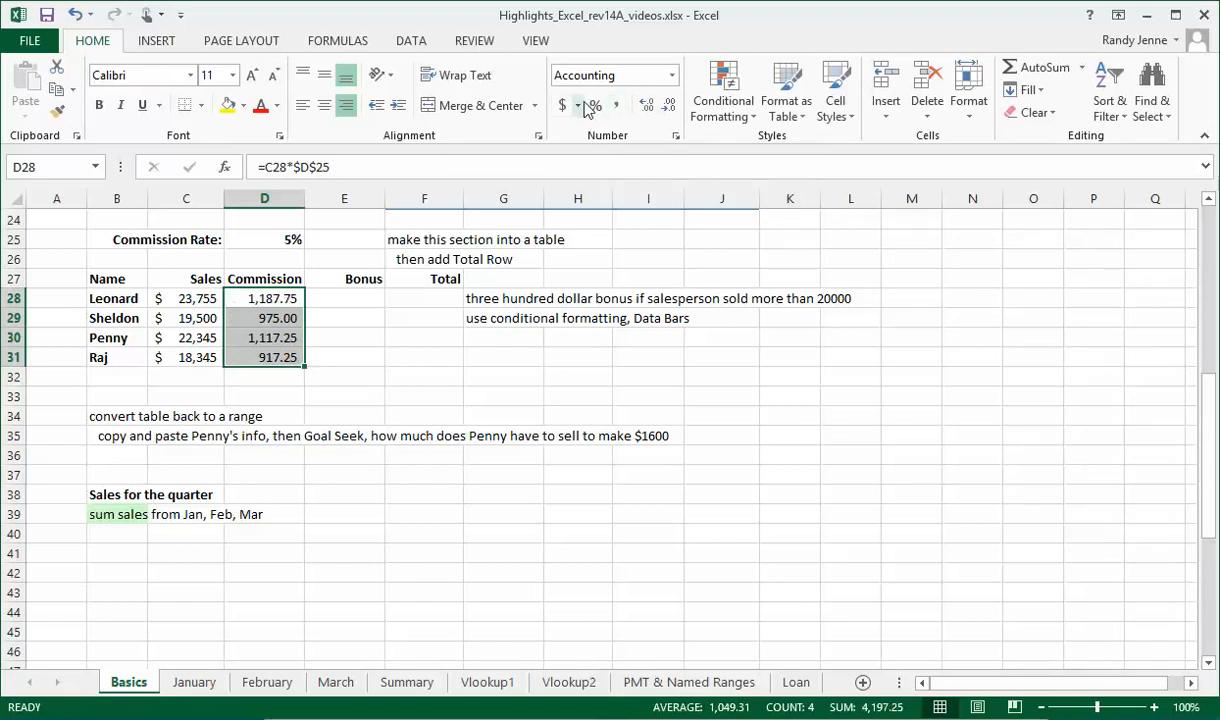
left_click(561, 107)
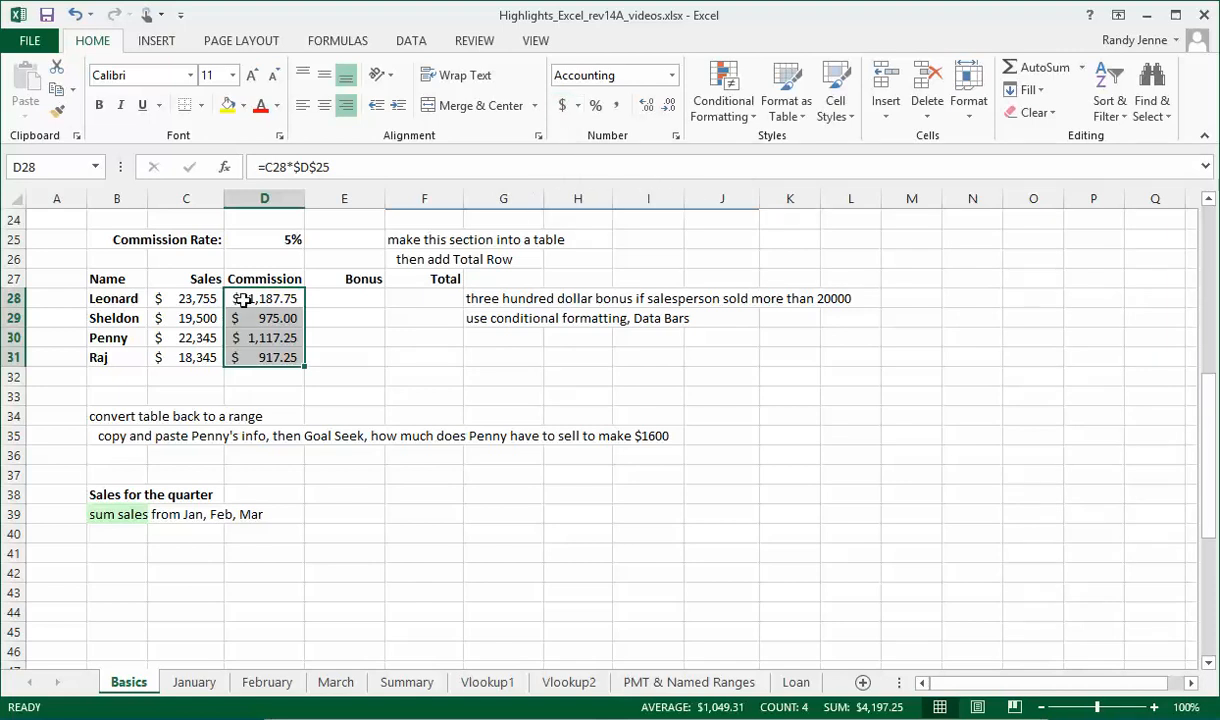
- Insert the IF function into the first Bonus cell, E28, choosing it from the list of all functions
left_click(346, 296)
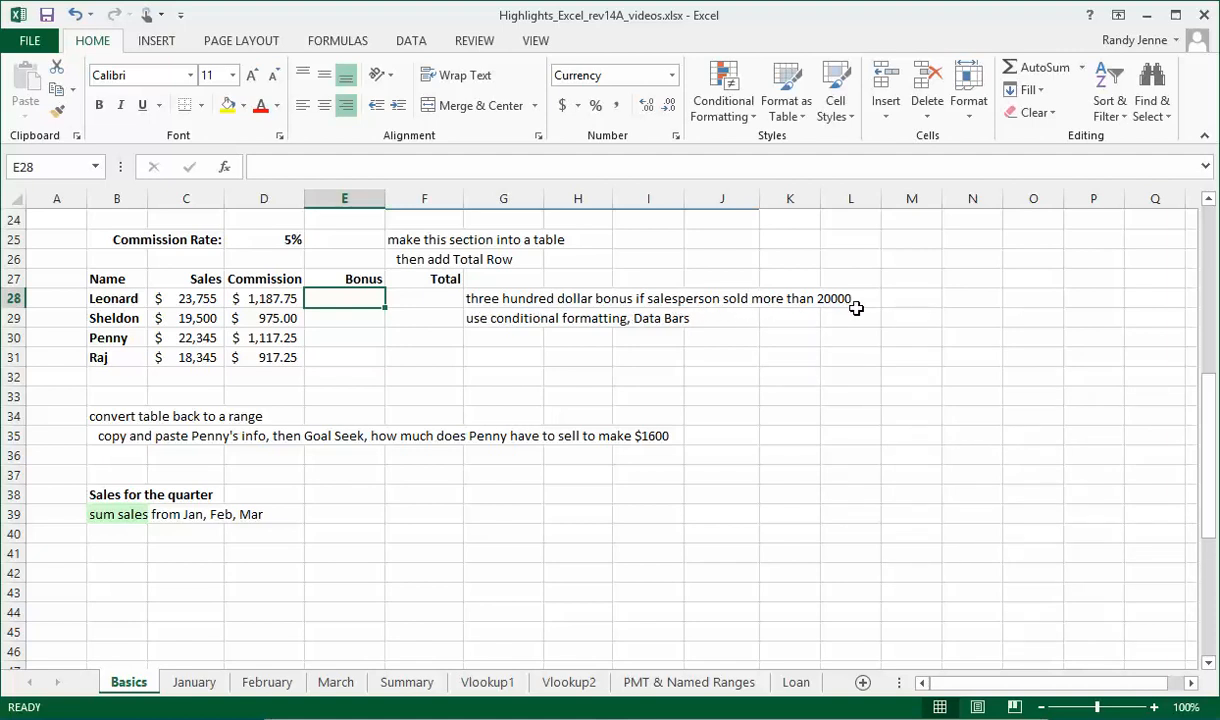
left_click(225, 168)
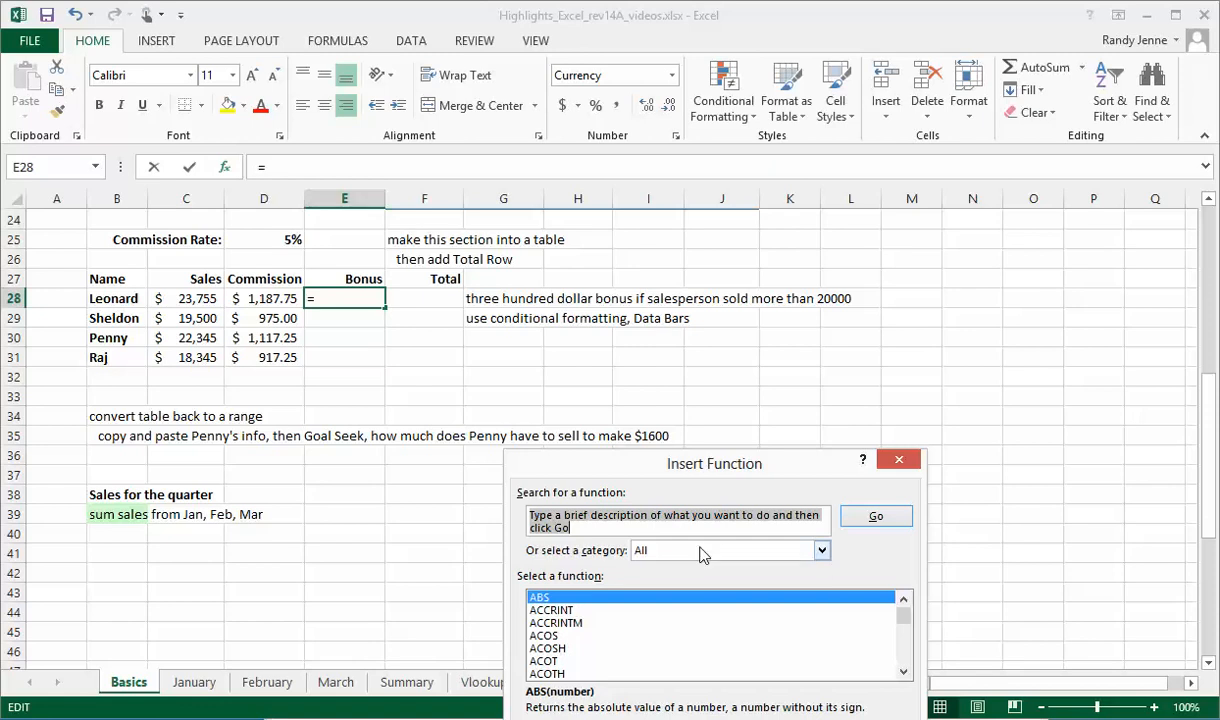
left_click(812, 552)
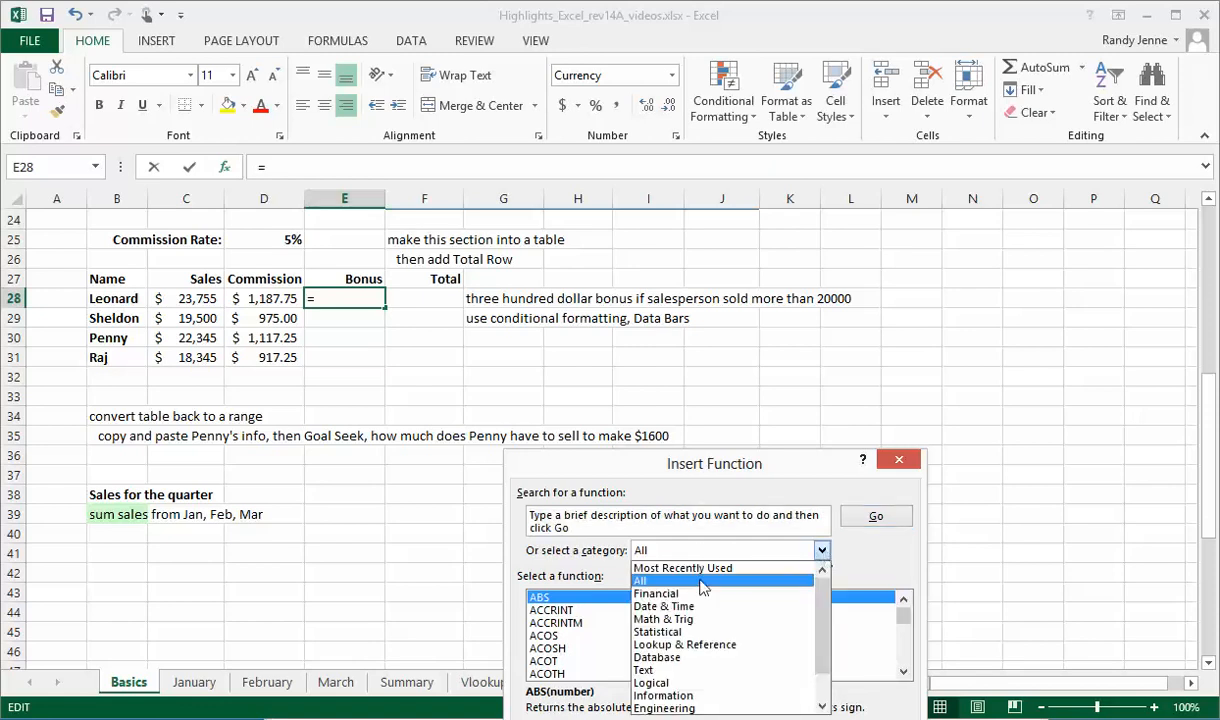
left_click(653, 583)
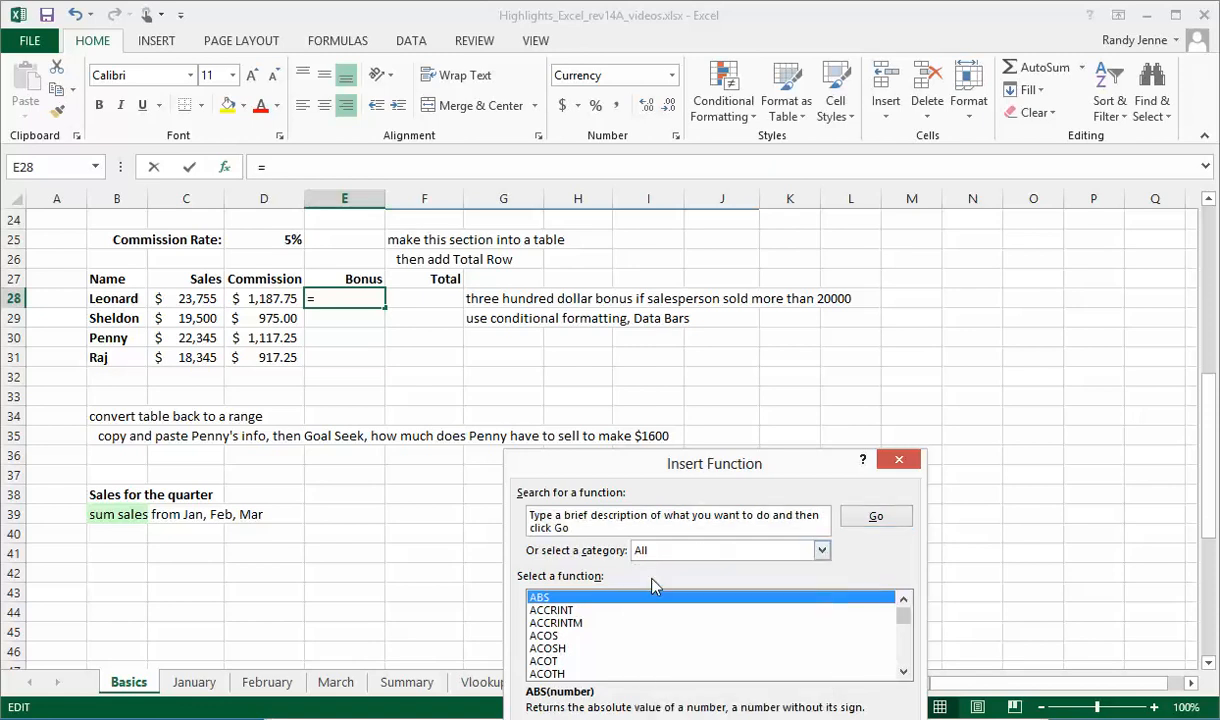
left_click(624, 636)
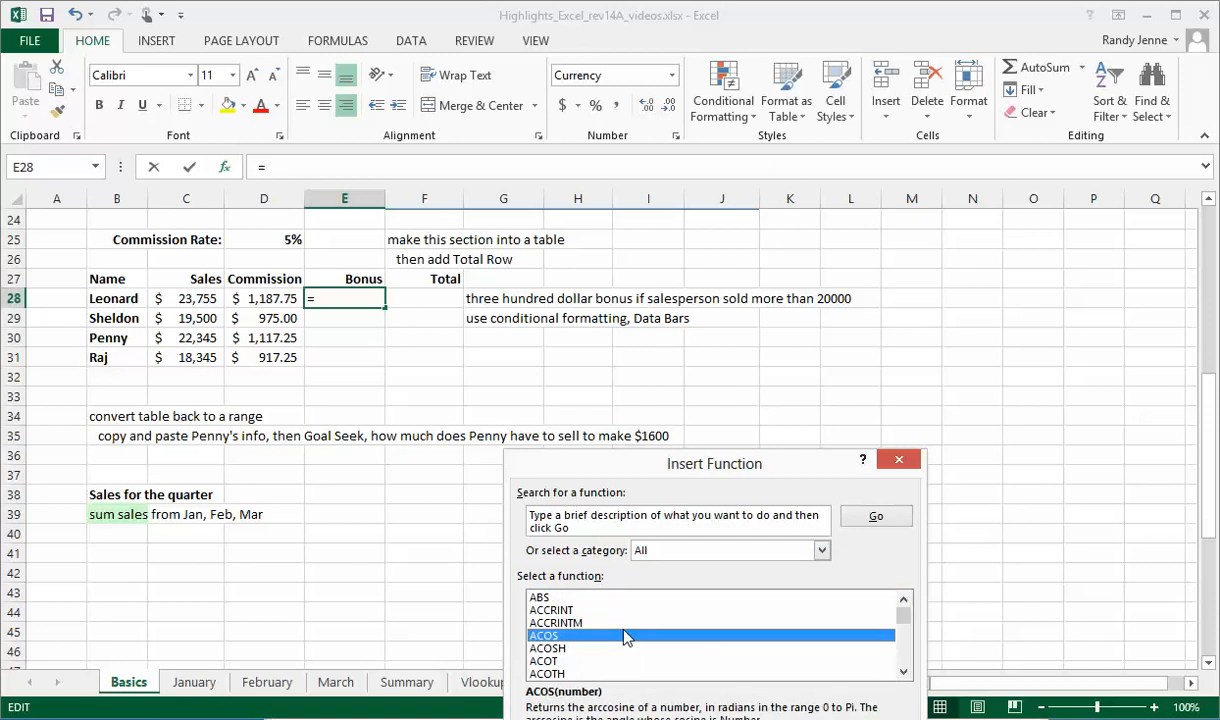
key("i")
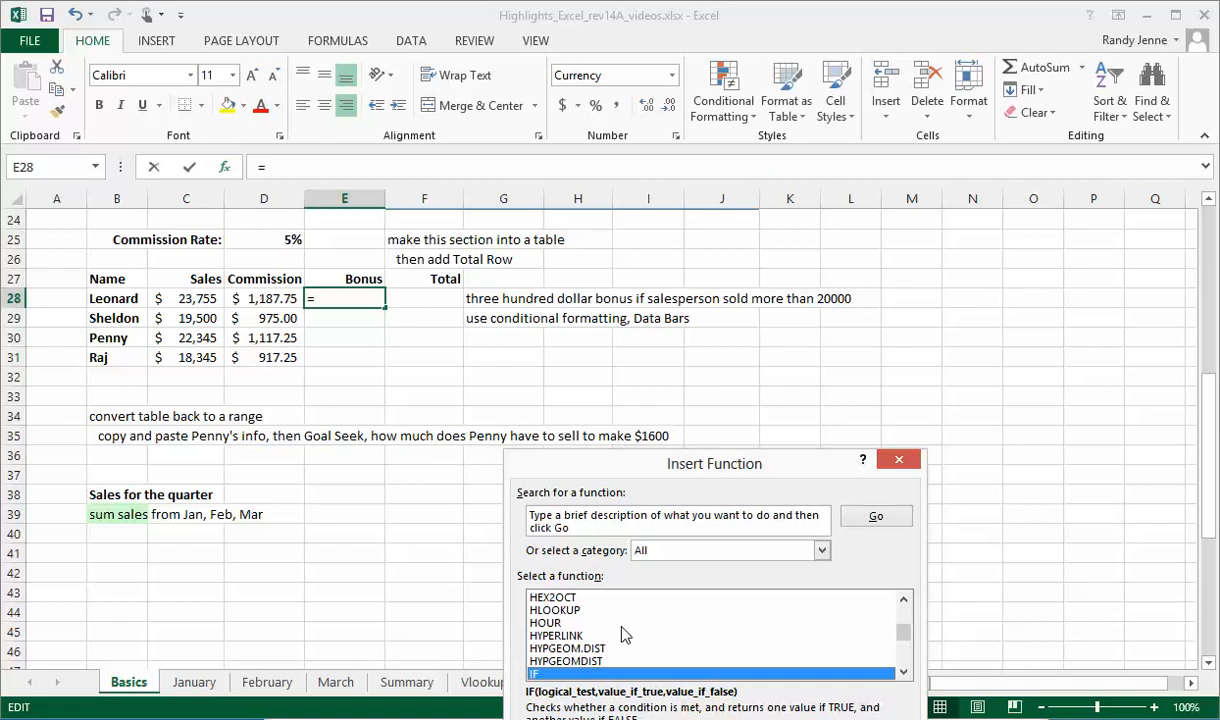
double_click(557, 676)
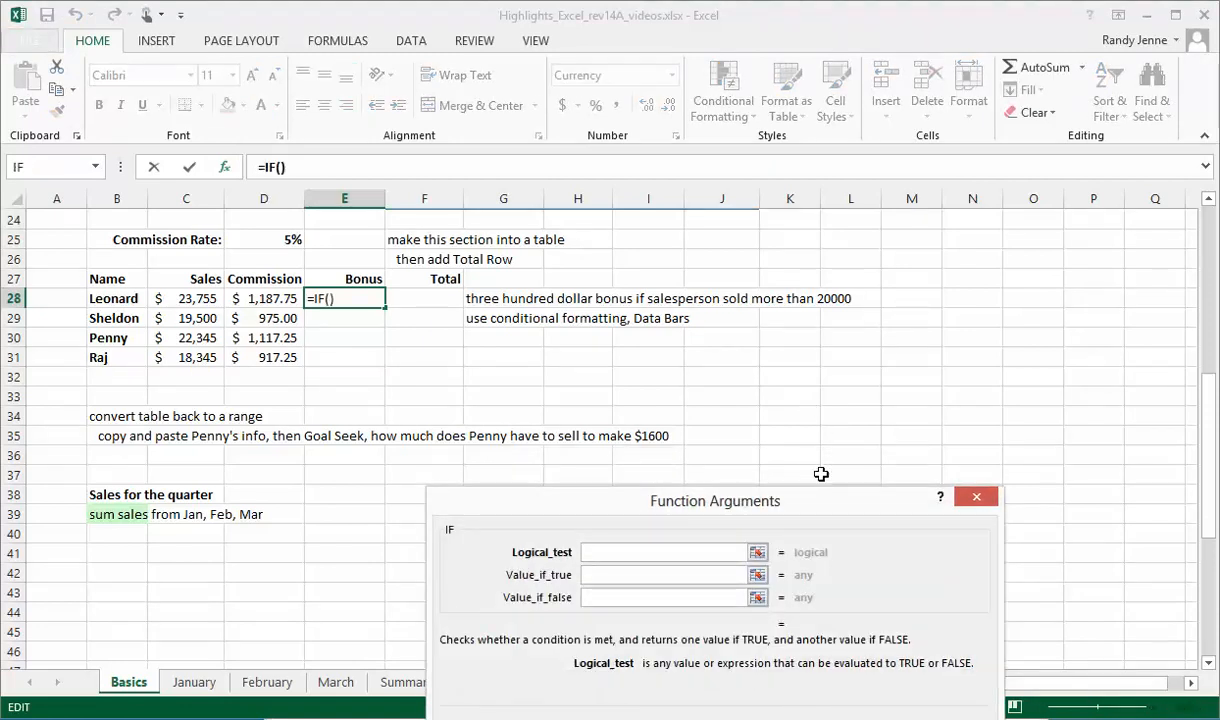
- Complete the IF function in E28 with logical test C28>20000, value if true 300 and value if false 0
left_click_drag(817, 501, 830, 320)
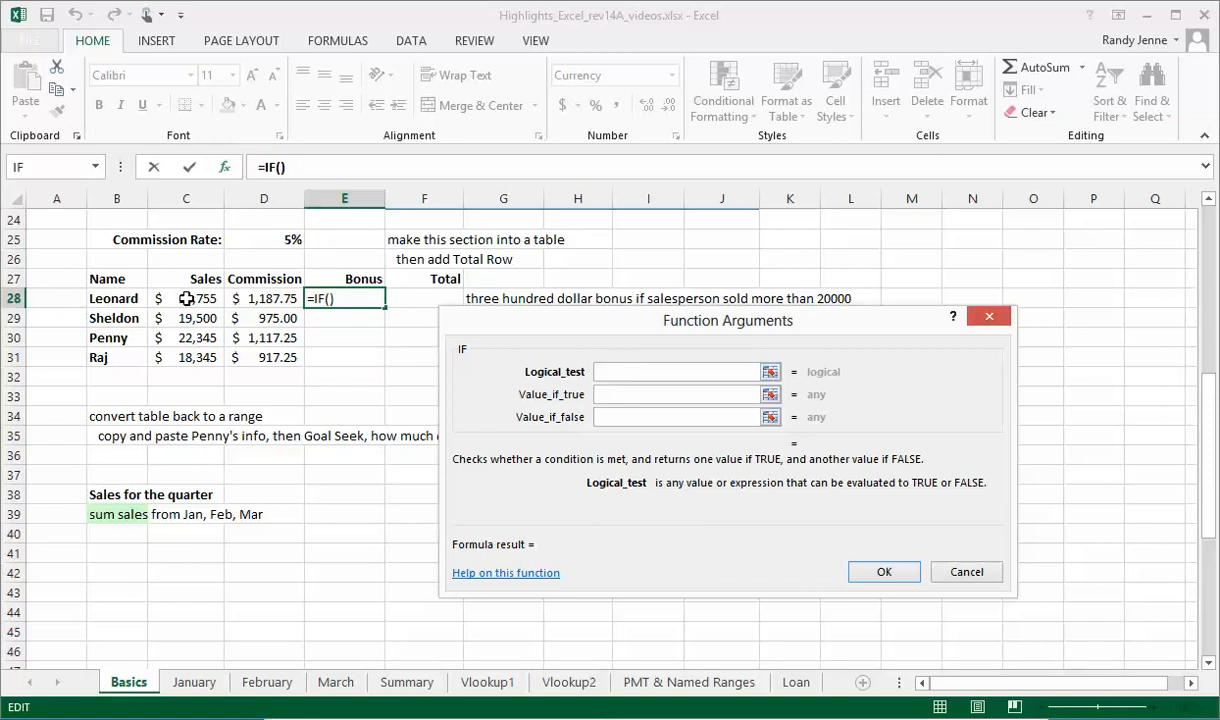
left_click(189, 298)
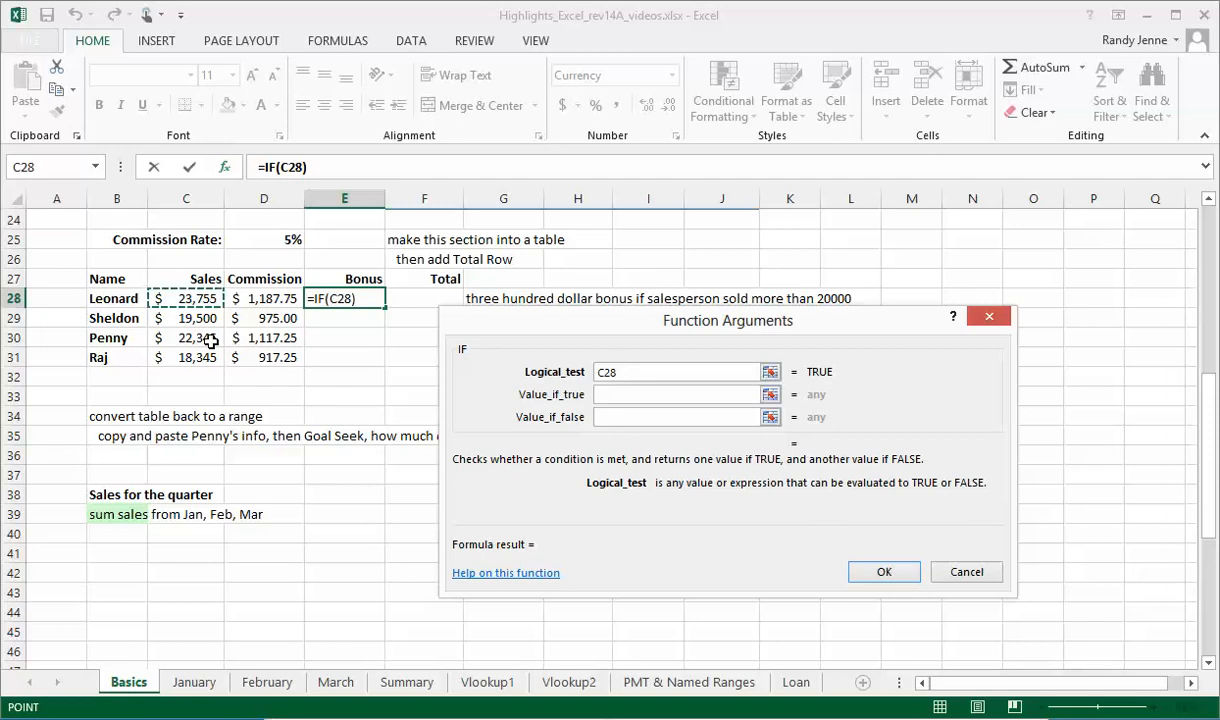
type(">20")
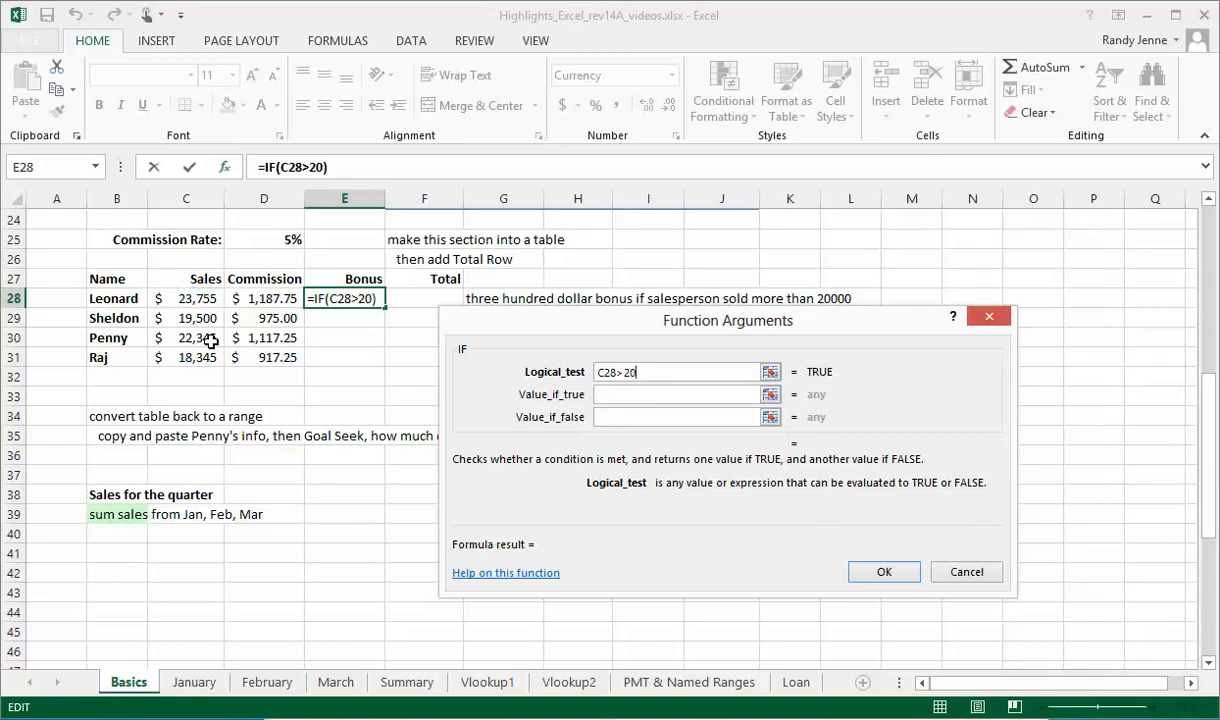
type("000")
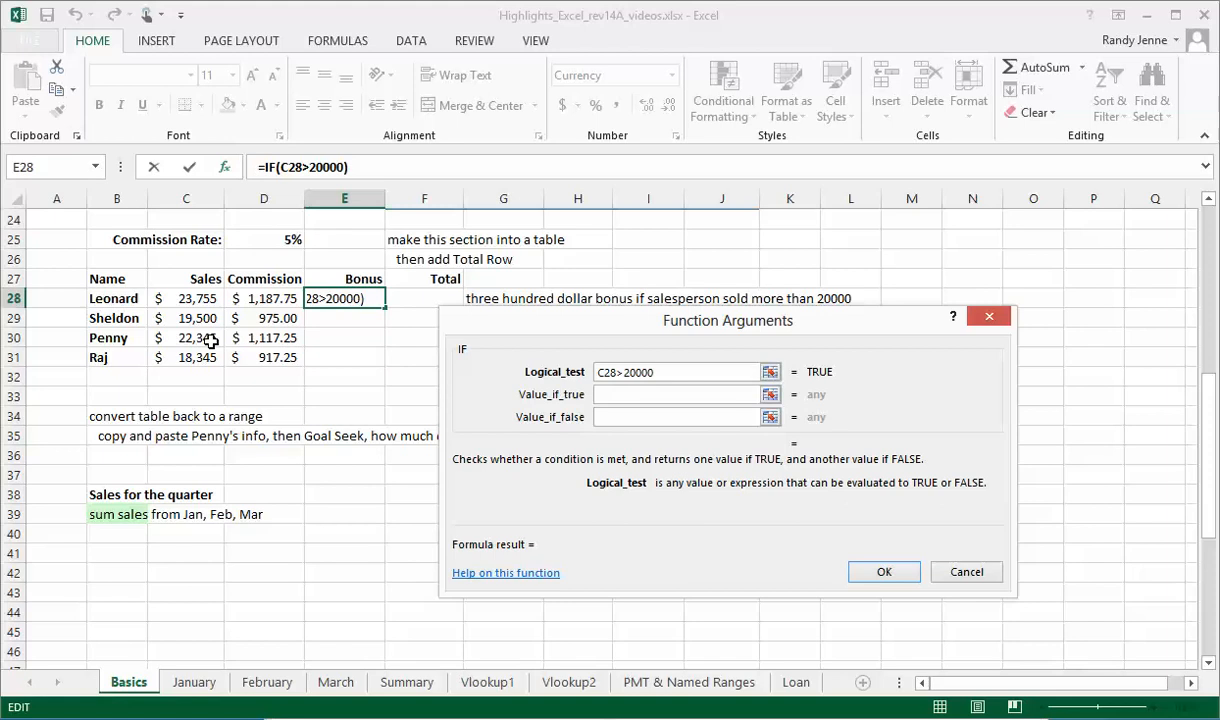
left_click(612, 394)
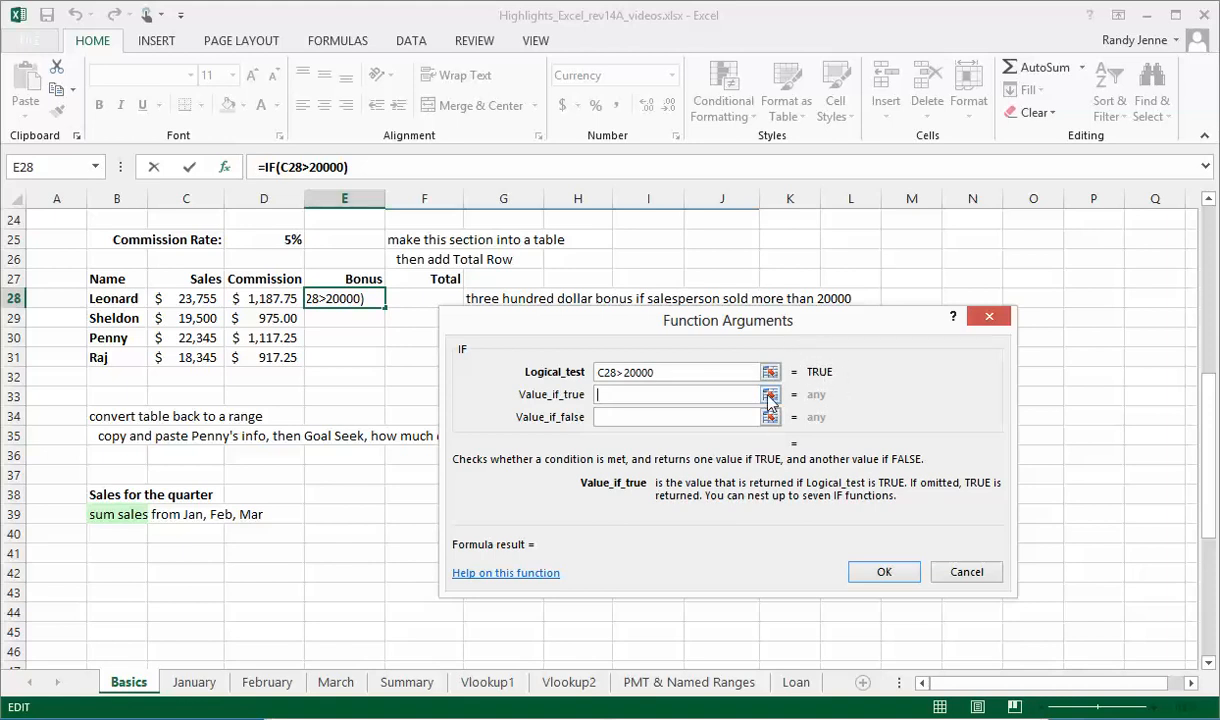
type("300")
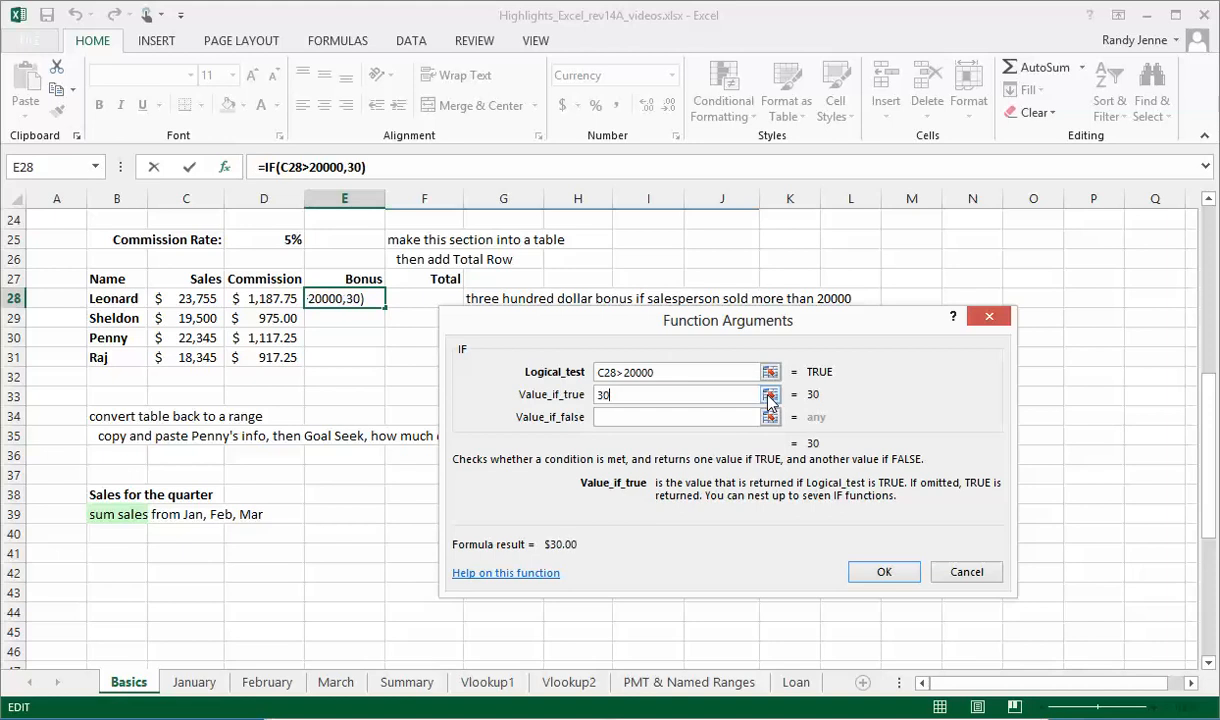
left_click(611, 418)
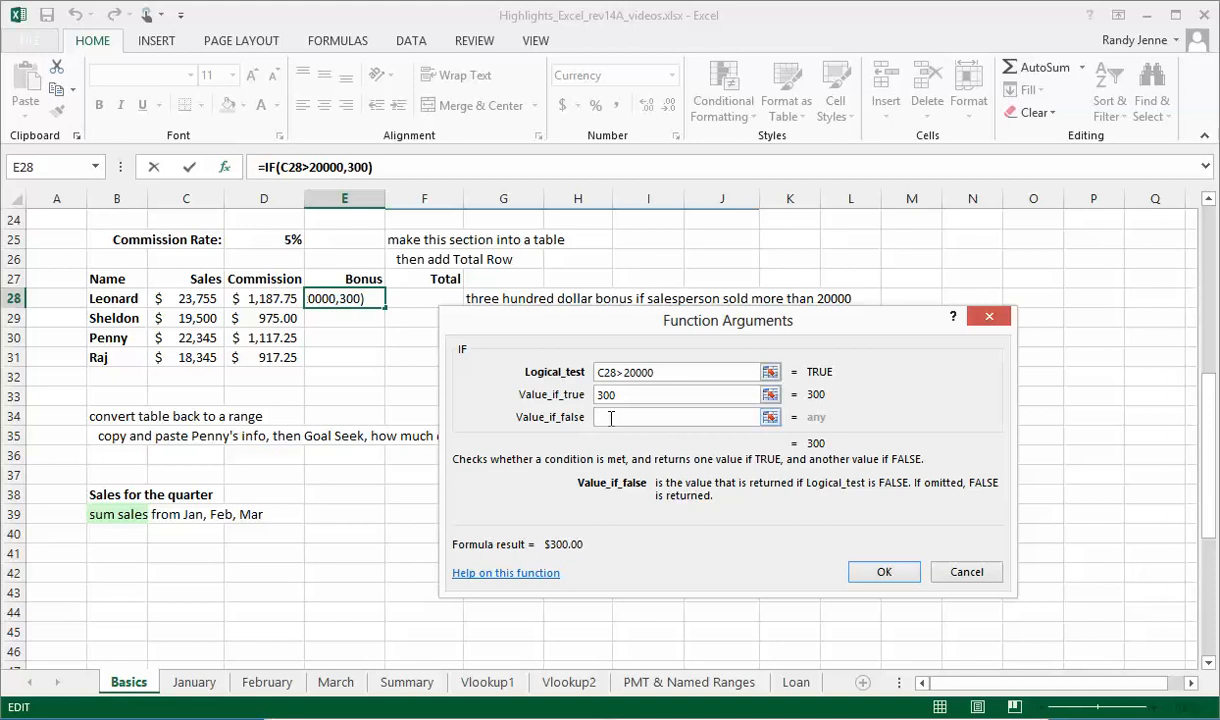
type("0")
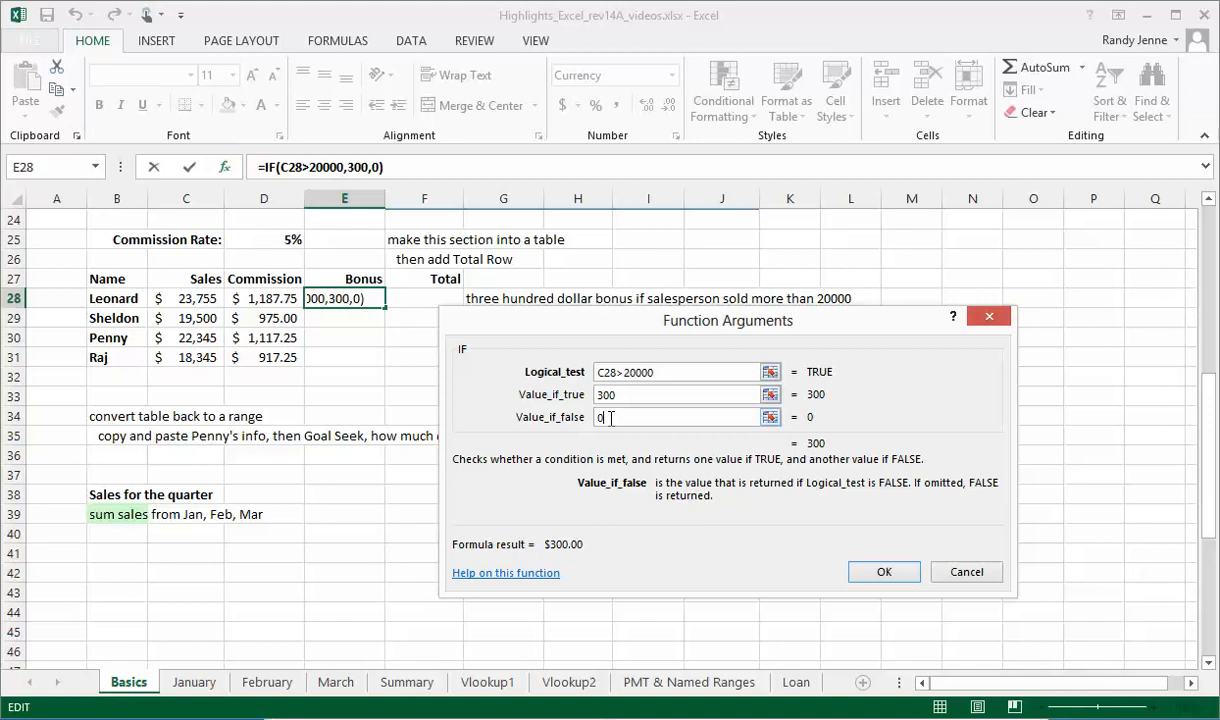
left_click(883, 574)
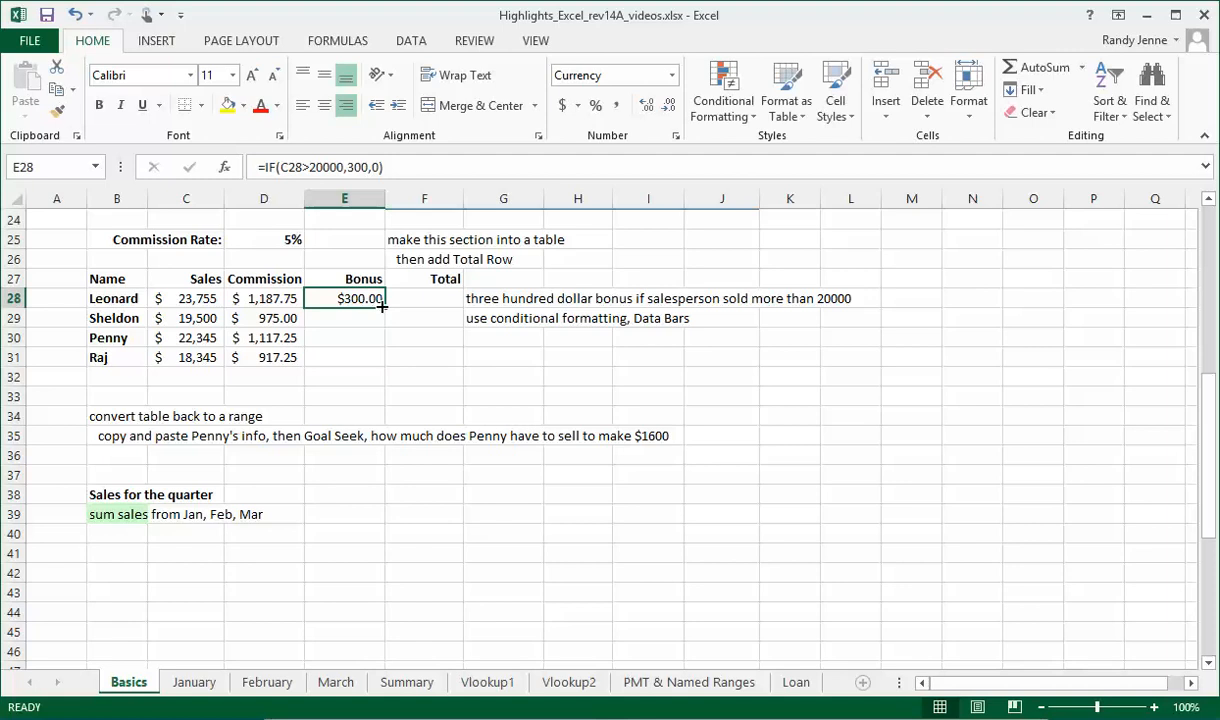
- Fill the bonus formula down from E28 to E31 and check the sales figures in C29 and C31
left_click_drag(383, 307, 383, 362)
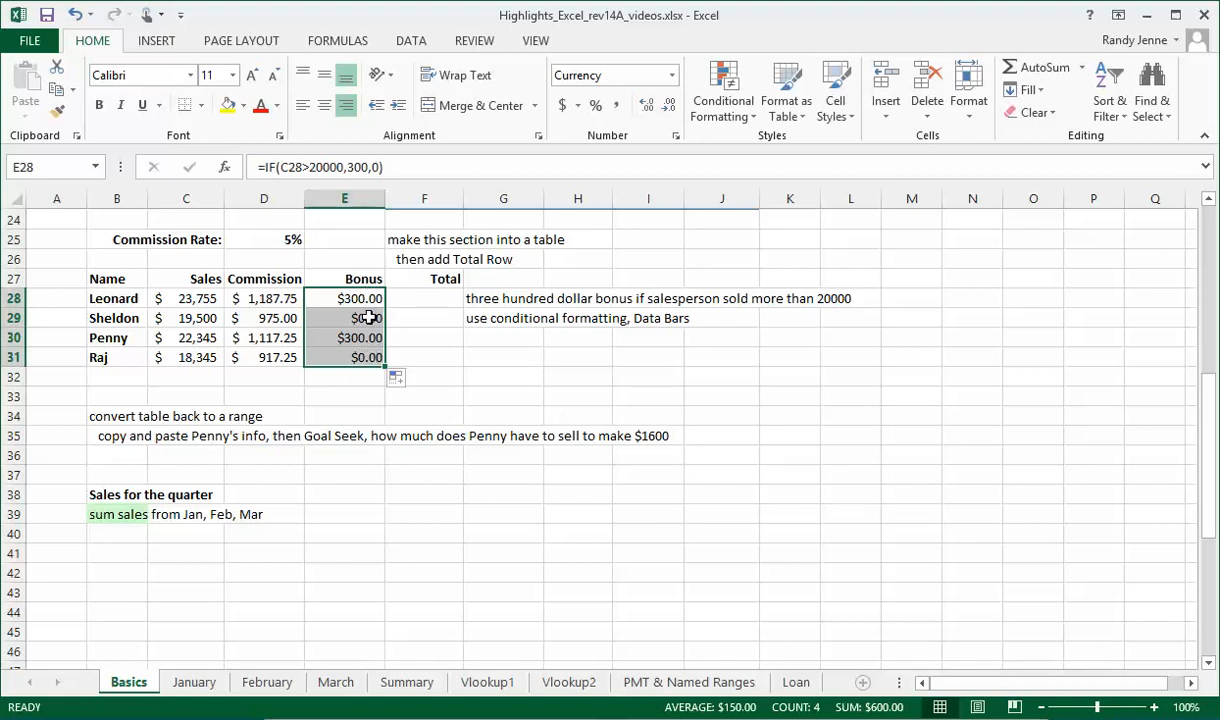
left_click(157, 317)
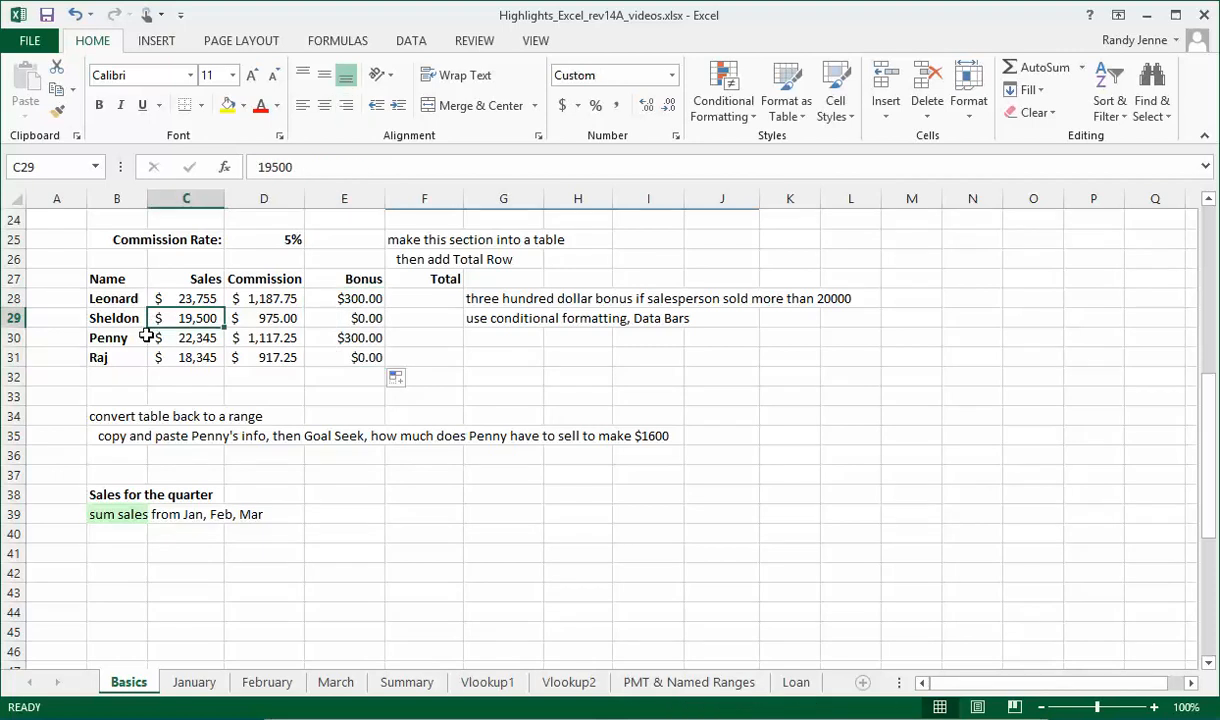
left_click(158, 357)
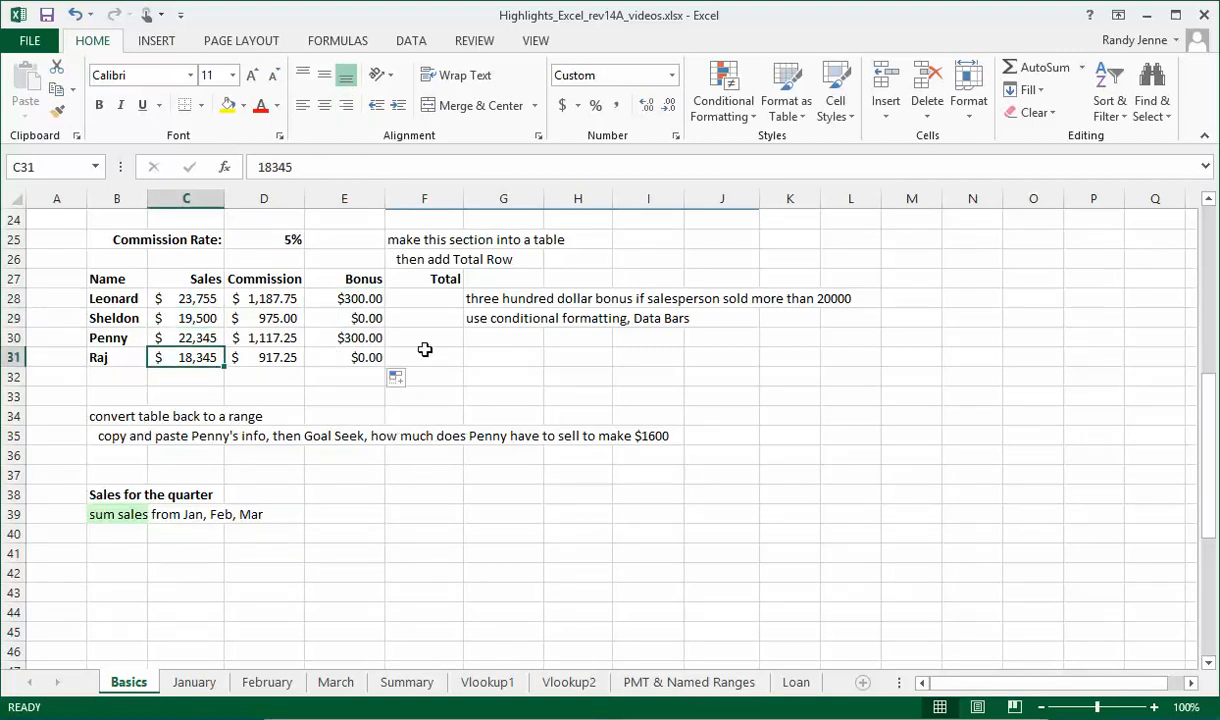
- Add commission and bonus in the first Total cell, F28, with =D28+E28 and fill the formula down to F31
left_click(422, 299)
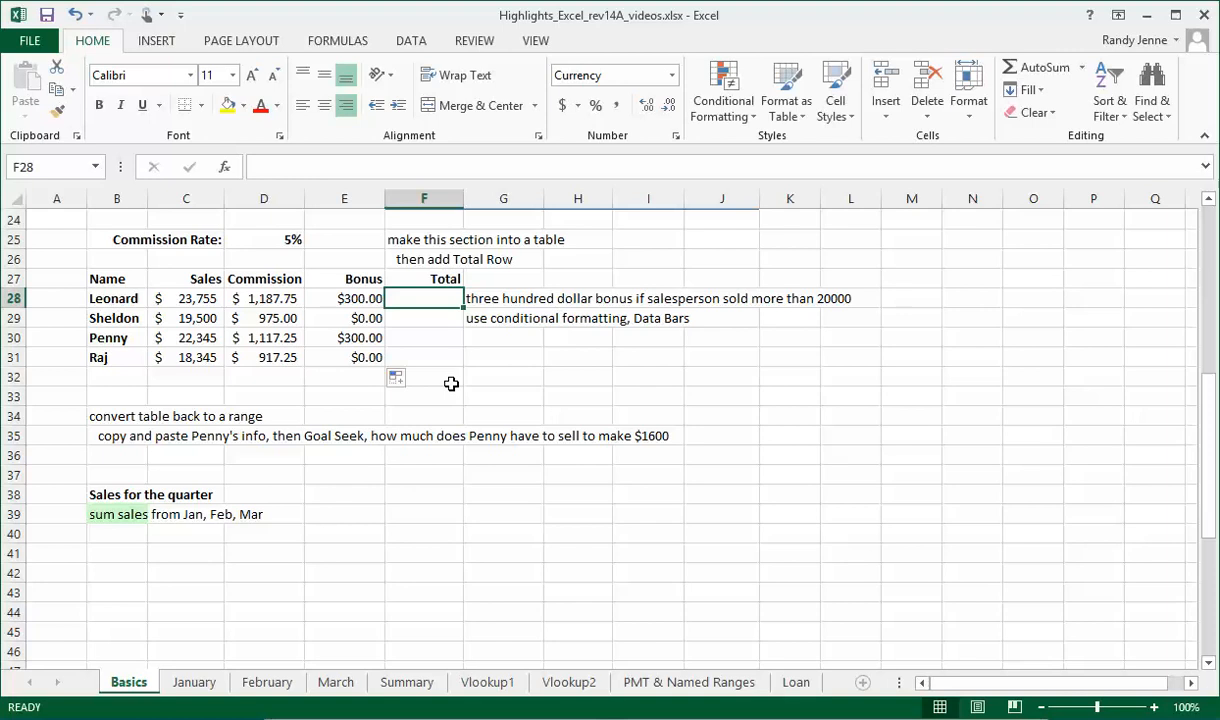
type("=")
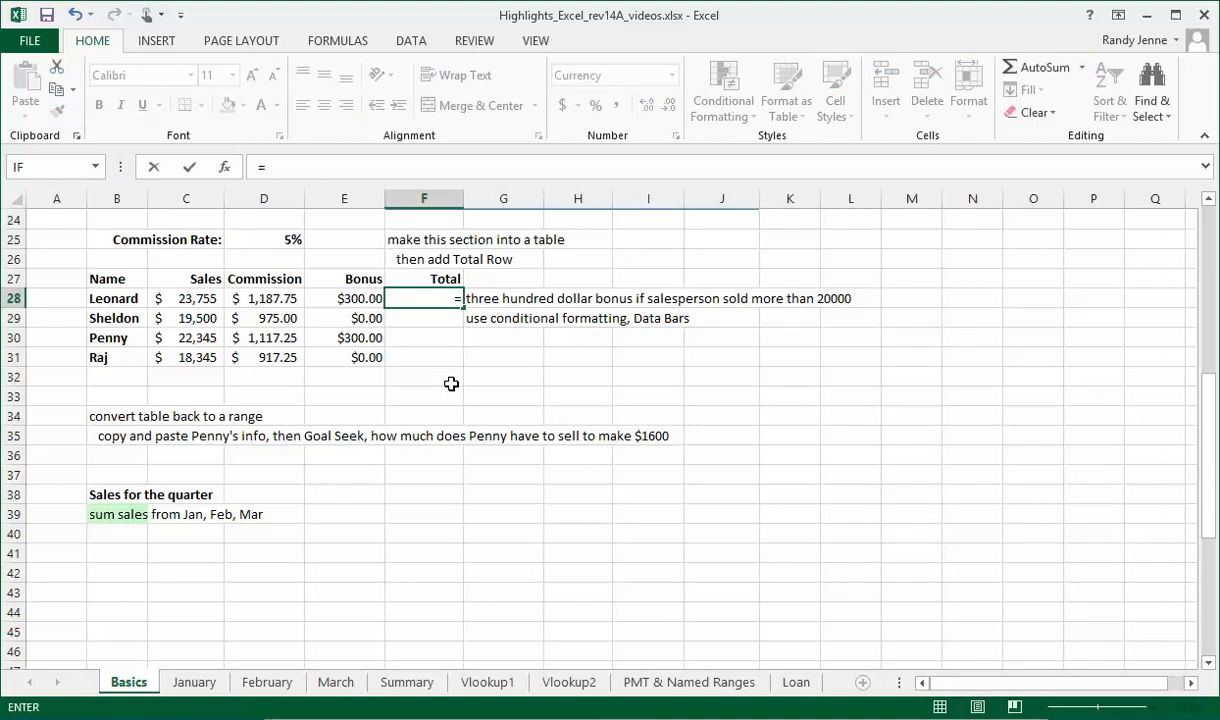
left_click(260, 298)
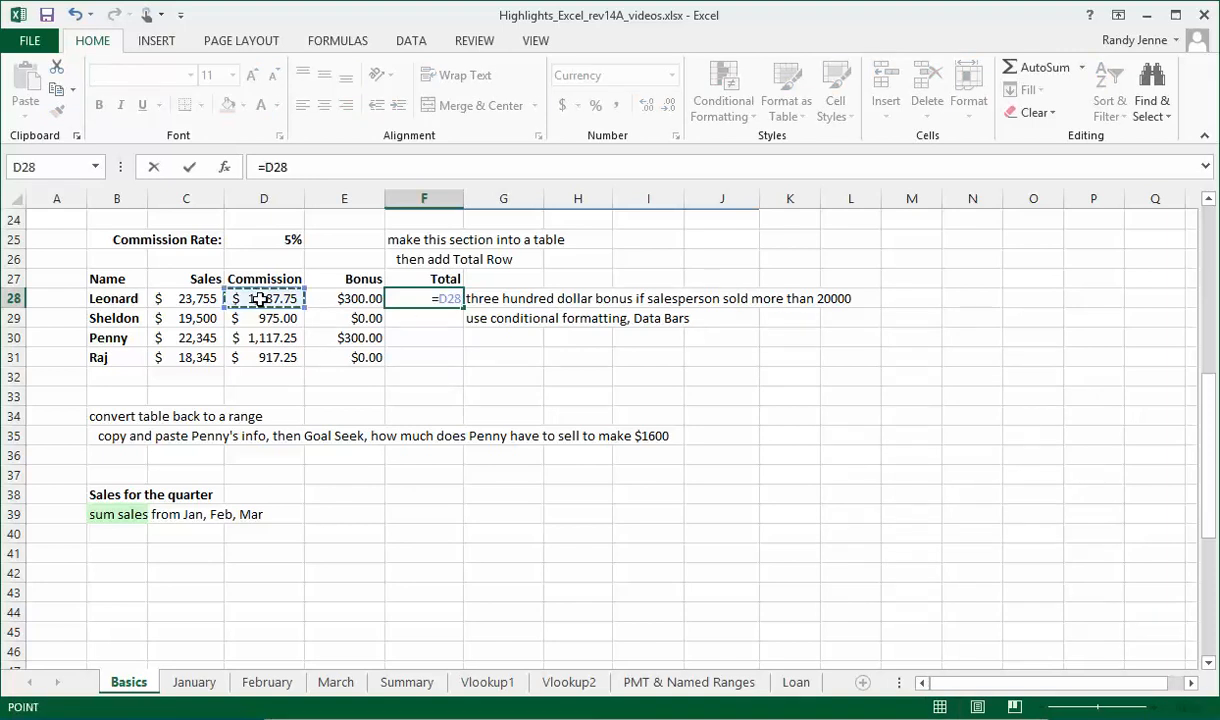
type("+")
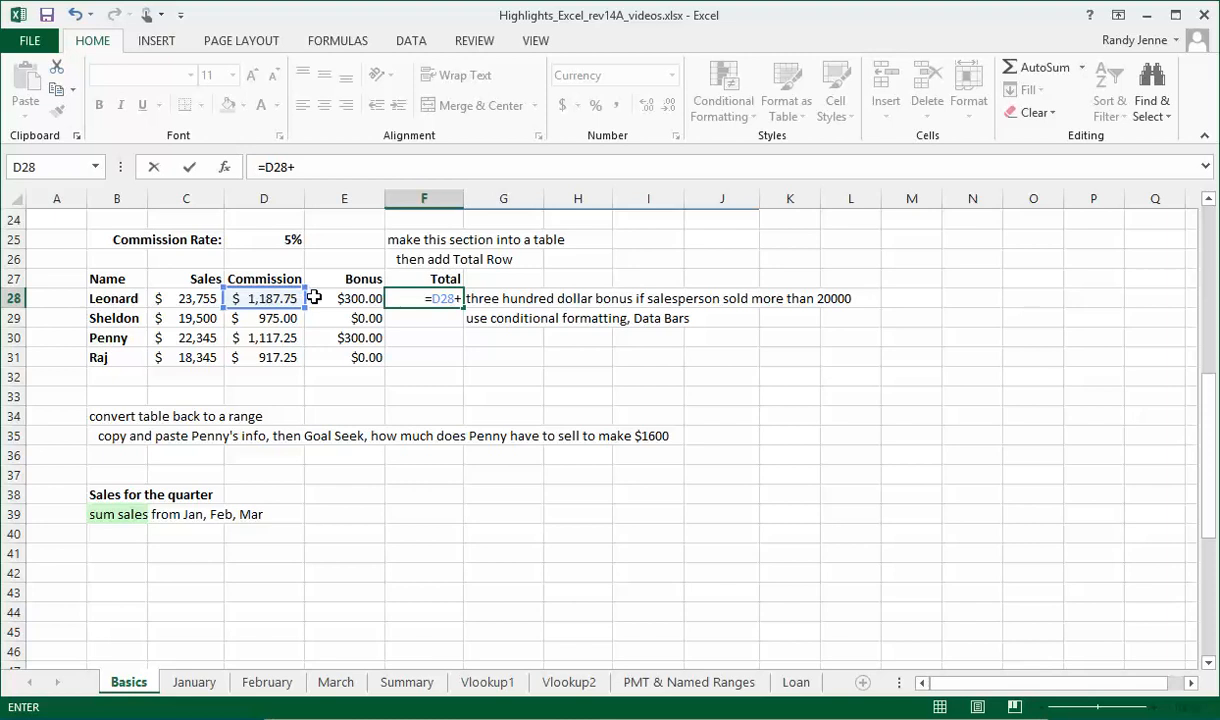
left_click(345, 298)
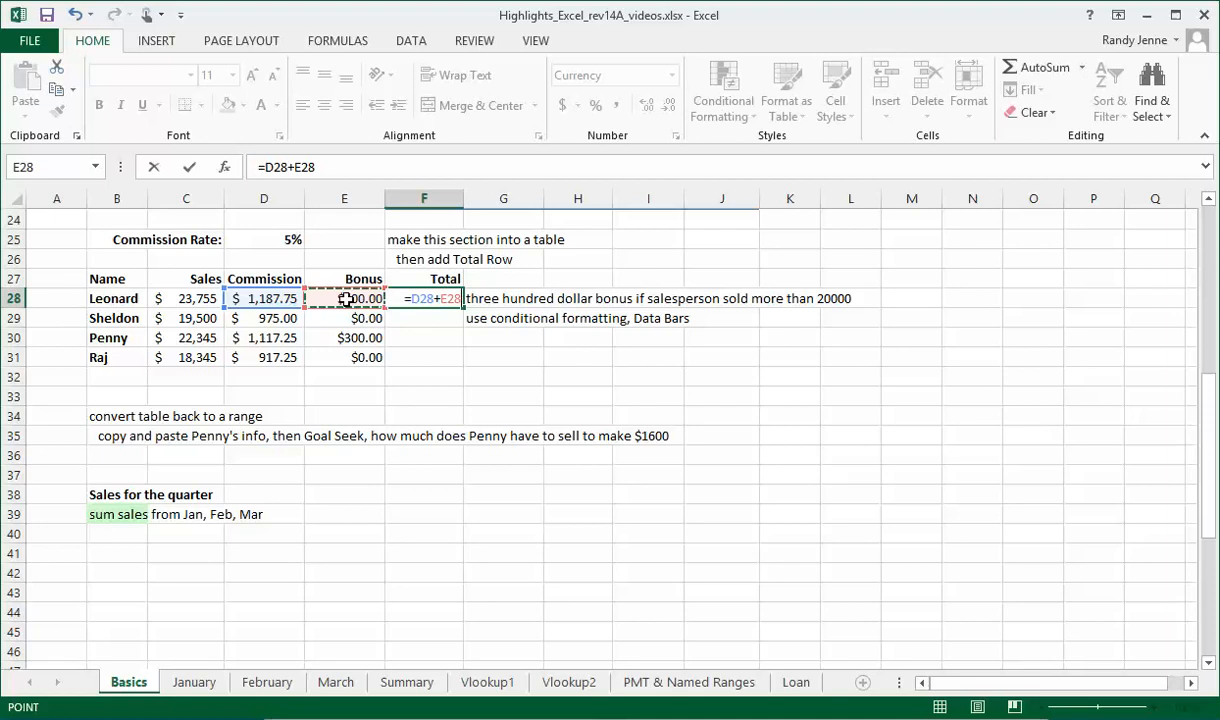
key("Return")
left_click(424, 284)
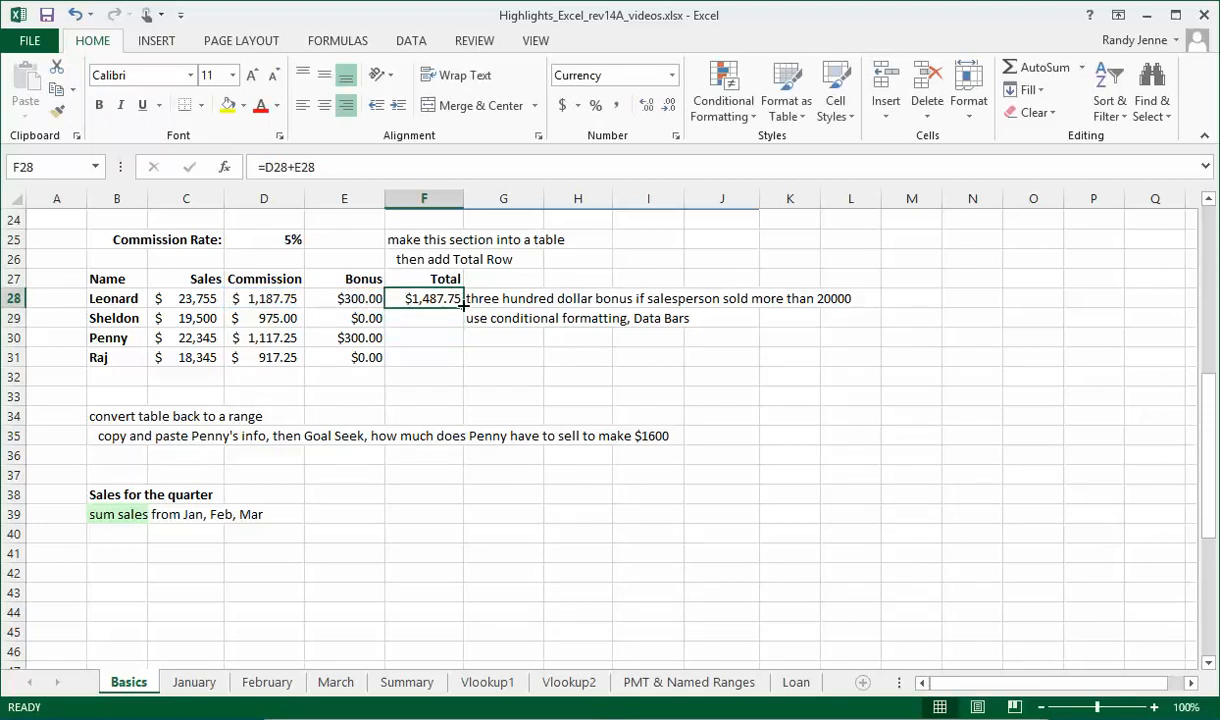
double_click(463, 305)
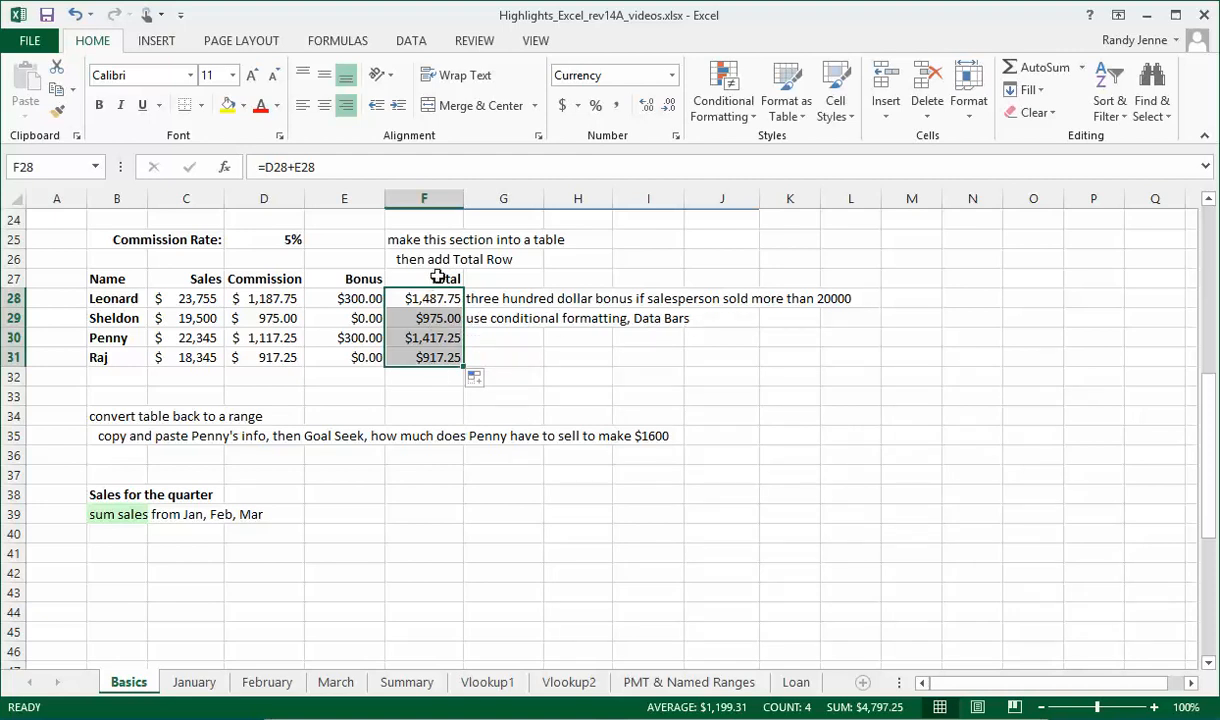
- Apply conditional formatting with blue gradient-fill data bars to the totals in F28:F31 and deselect the range
left_click(755, 118)
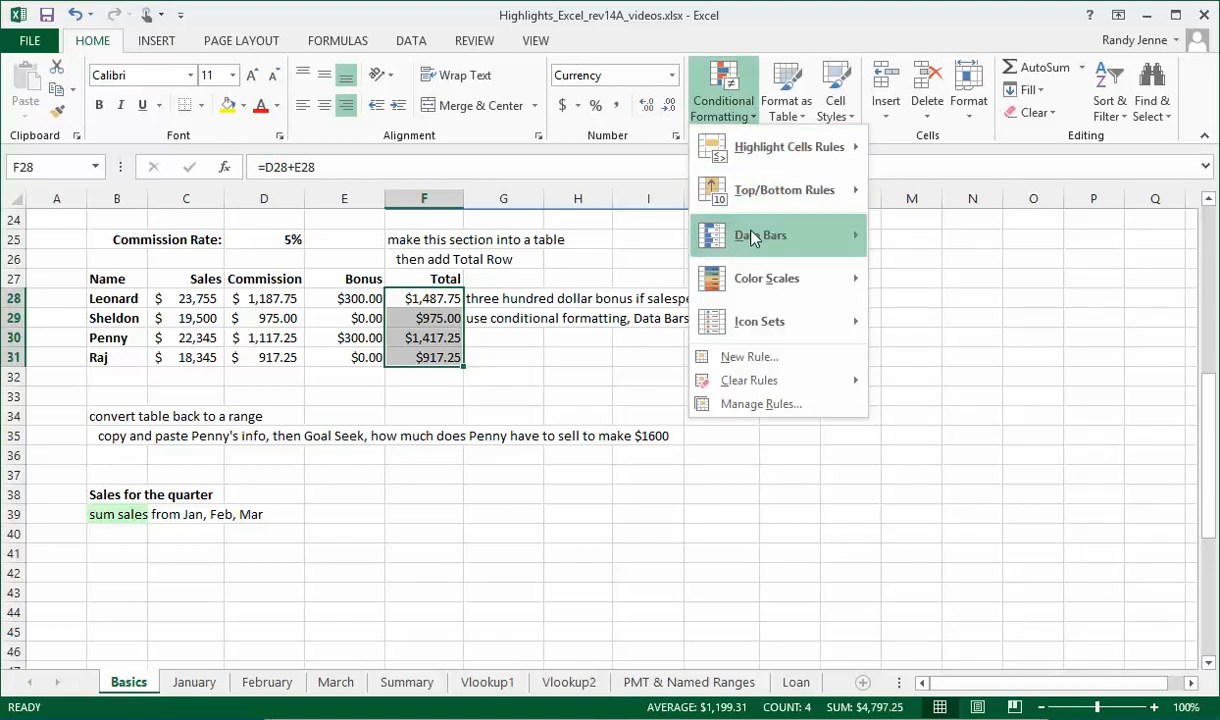
mouse_move(752, 235)
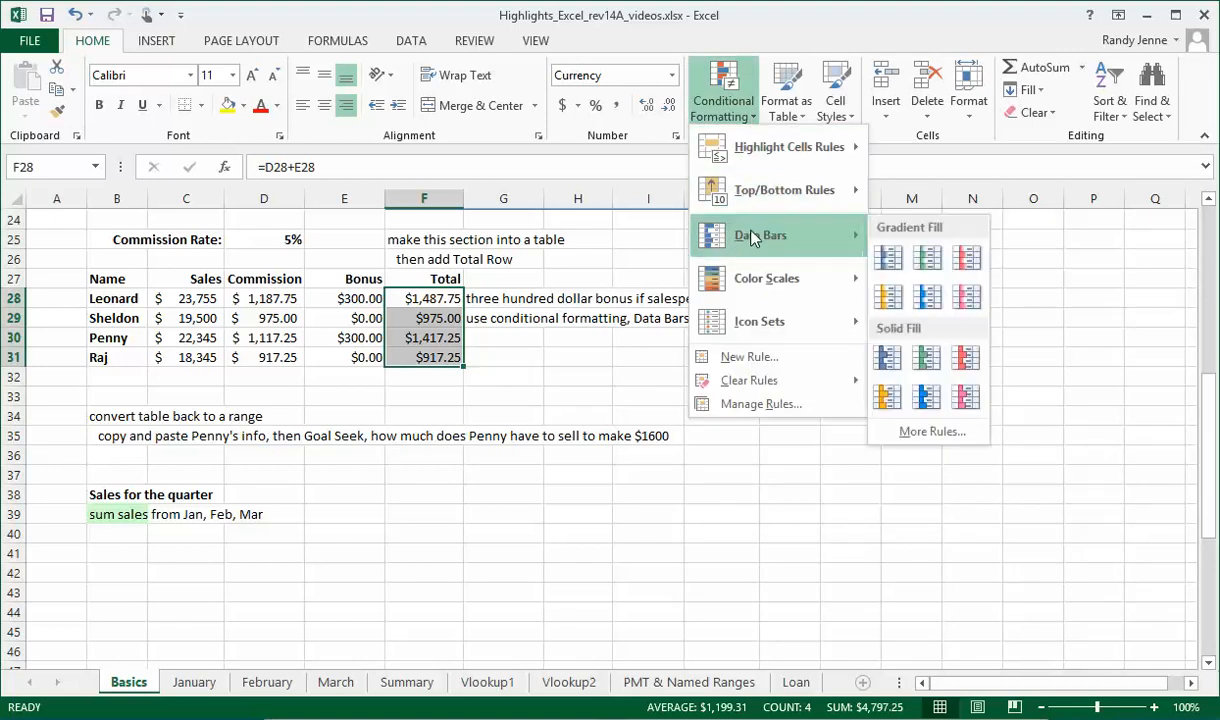
left_click(890, 258)
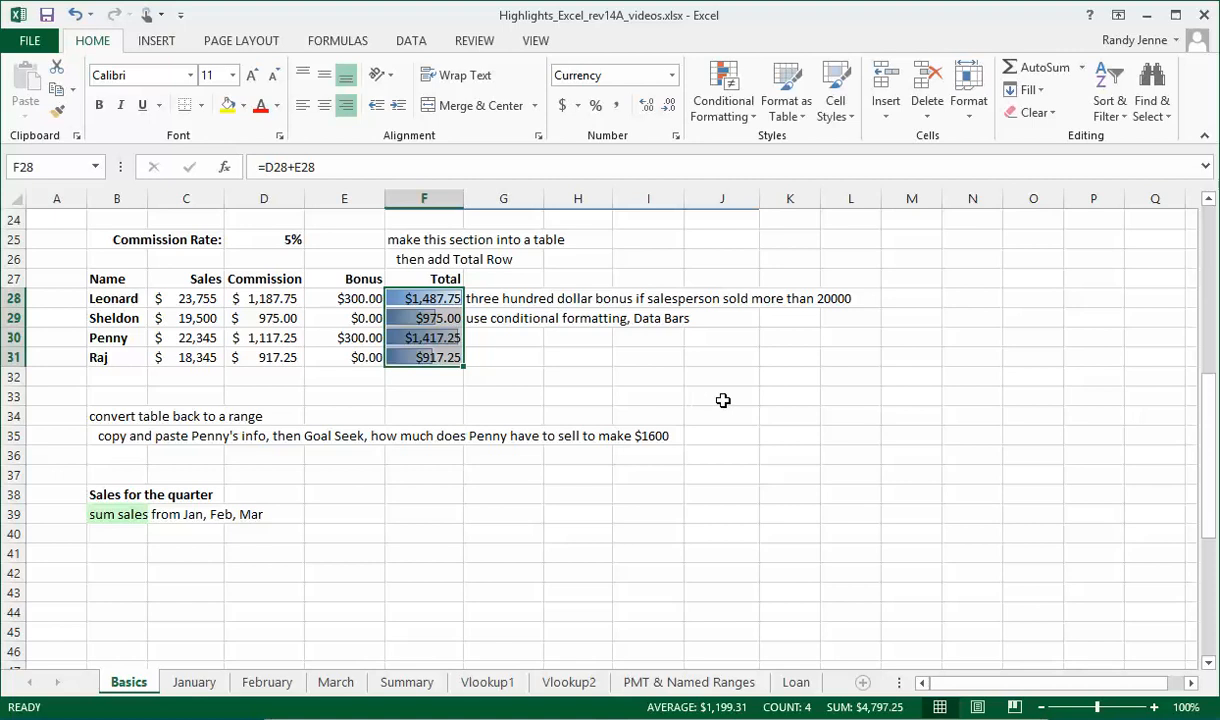
left_click(645, 375)
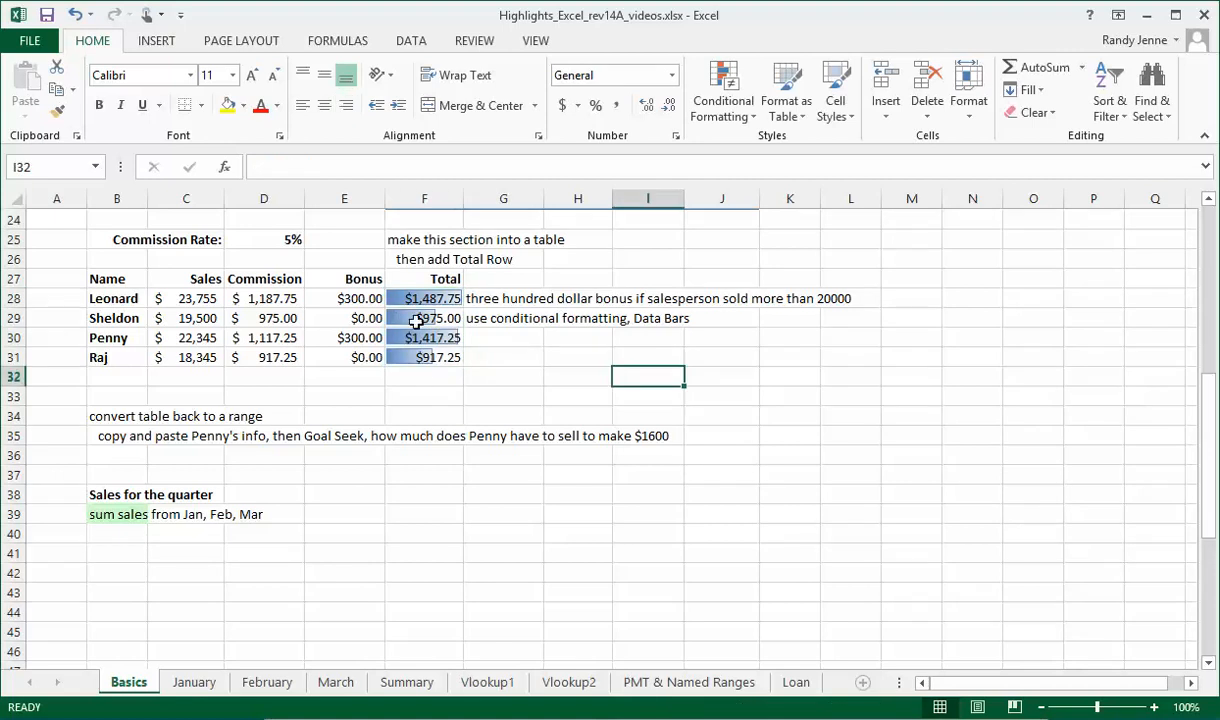